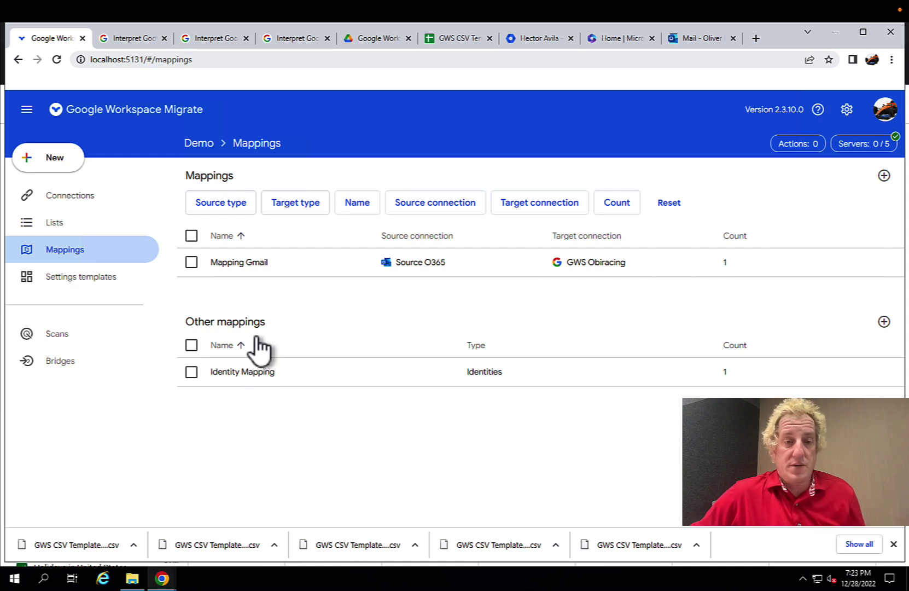
Switch from the Migrate Mappings page to the GWS CSV Templates spreadsheet's Exchange Identity Mapping sheet
{"action": "left_click", "coordinate": [463, 38]}
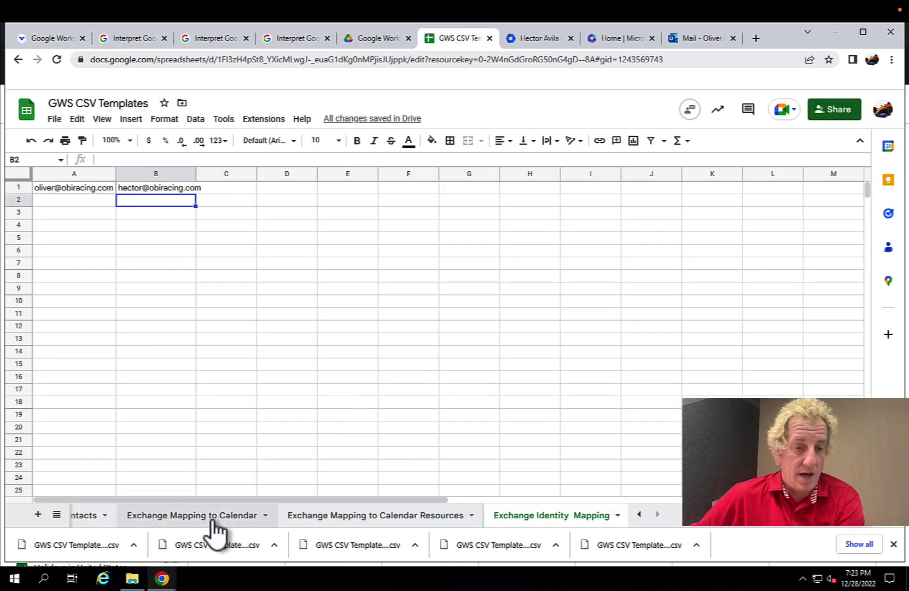
On Exchange Mapping to Calendar, change the user part of C2's target address to Hector
{"action": "left_click", "coordinate": [167, 517]}
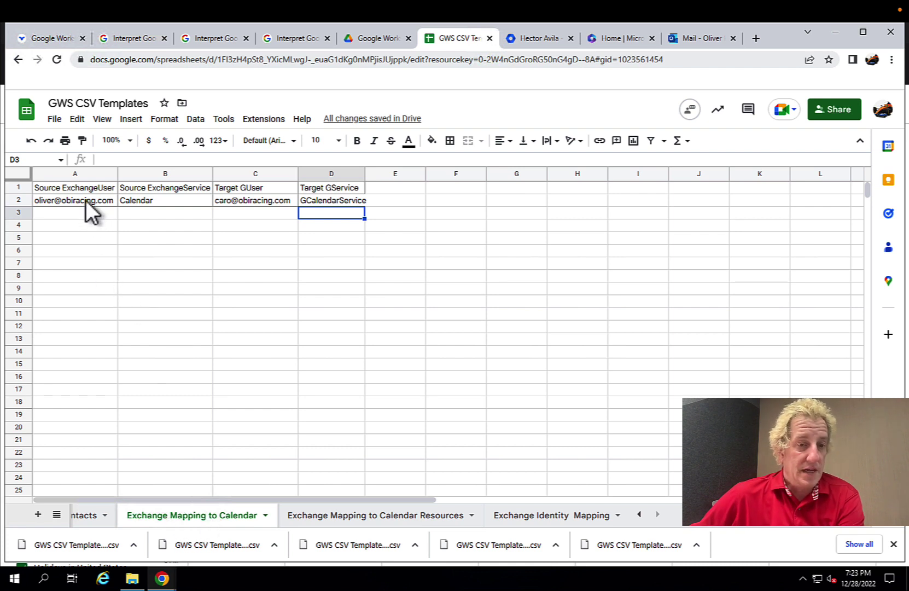
{"action": "left_click", "coordinate": [72, 200]}
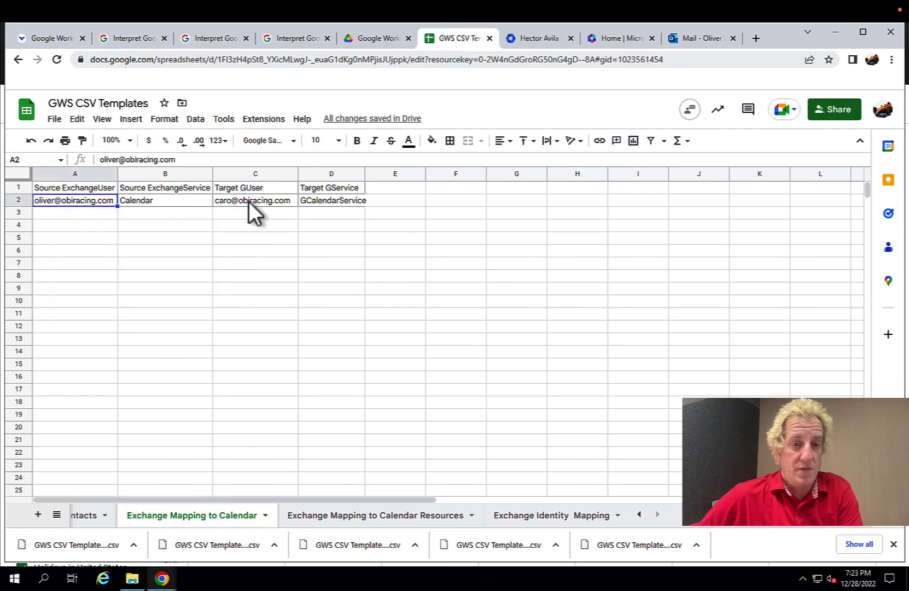
{"action": "left_click", "coordinate": [248, 201]}
{"action": "left_click_drag", "start_coordinate": [116, 159], "coordinate": [88, 159]}
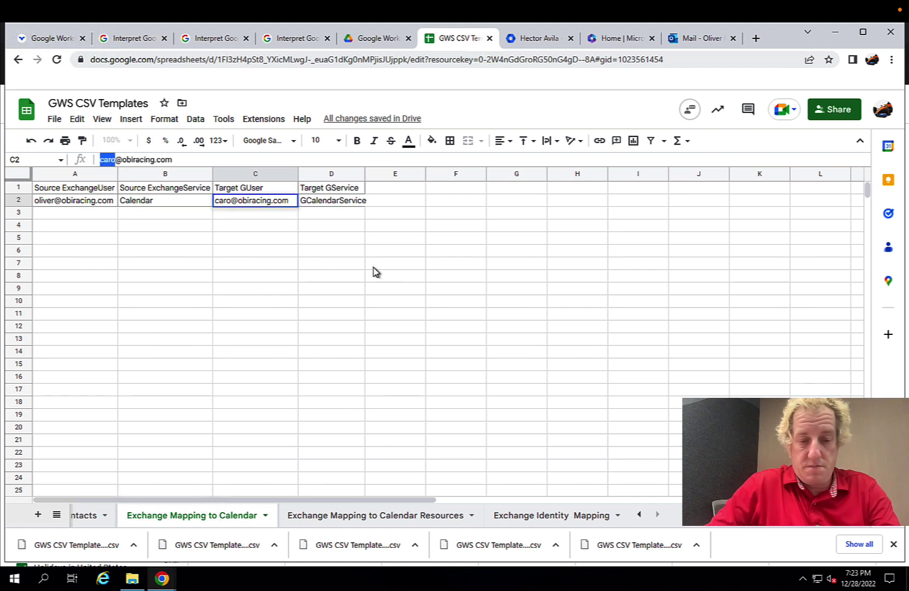
{"action": "type", "text": "Hector"}
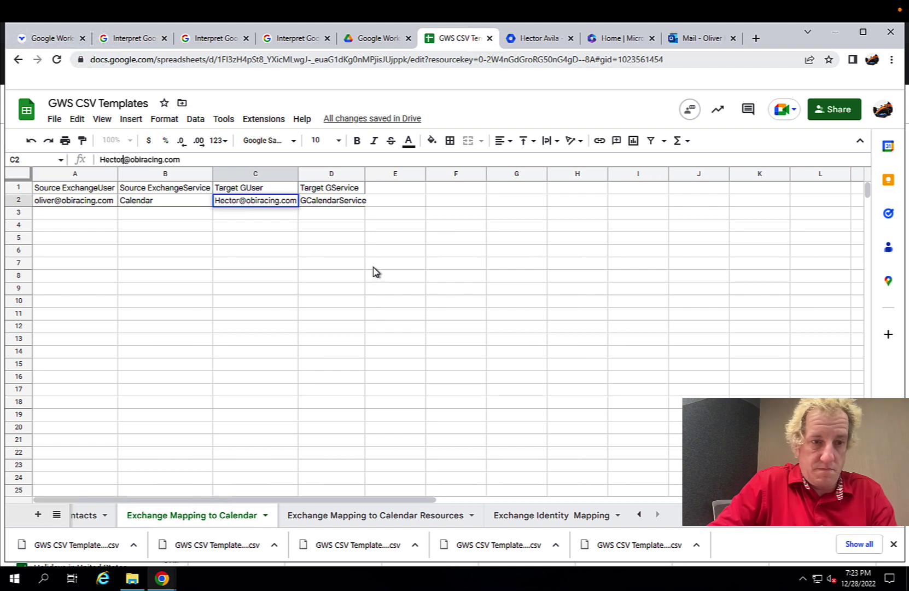
{"action": "key", "text": "Return"}
{"action": "key", "text": "Left"}
{"action": "key", "text": "Left"}
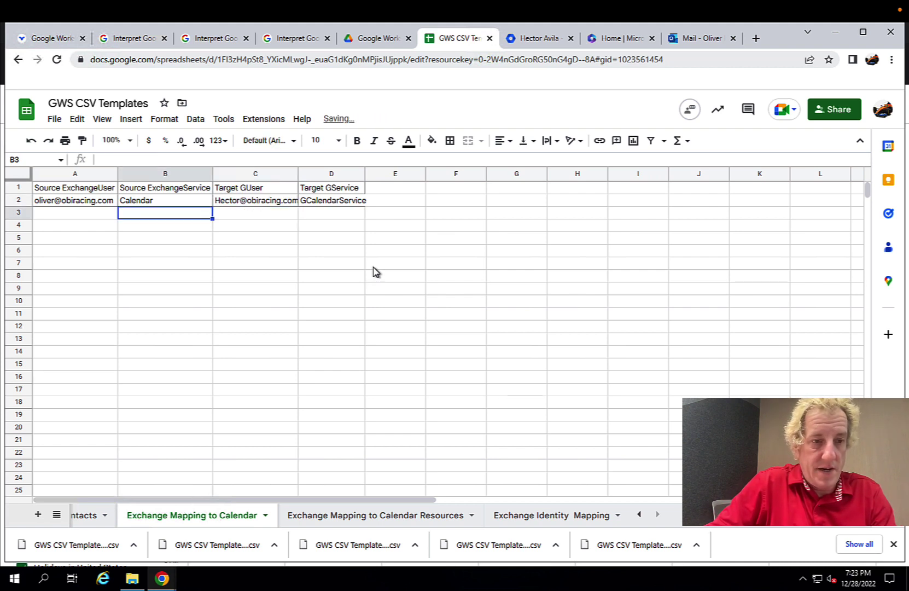
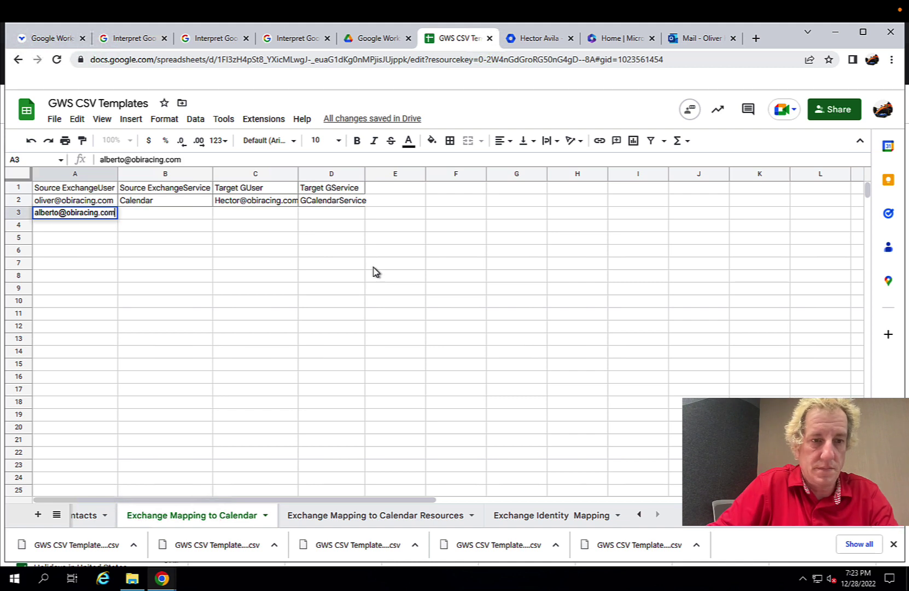
{"action": "key", "text": "Tab"}
{"action": "key", "text": "Up"}
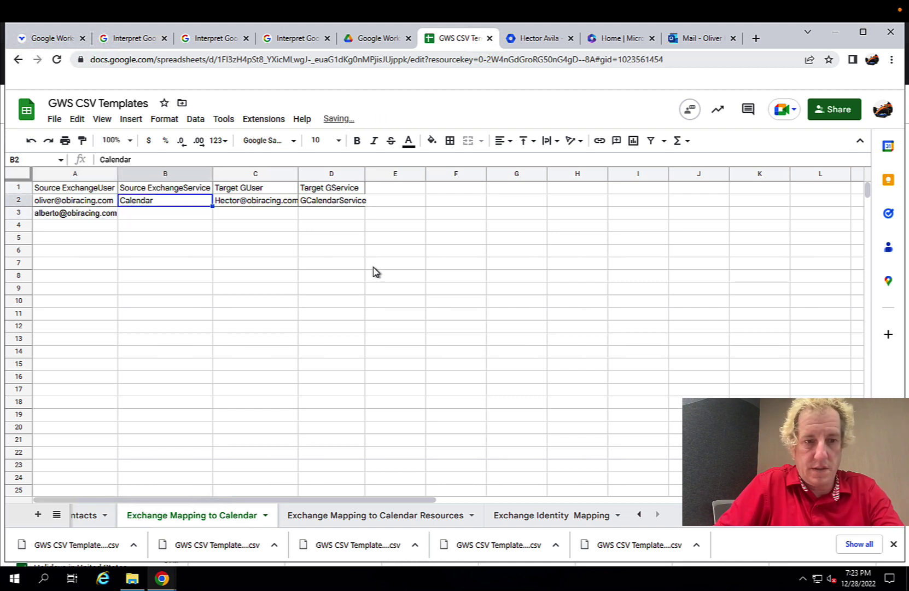
{"action": "key", "text": "ctrl+c"}
{"action": "key", "text": "Down"}
{"action": "key", "text": "ctrl+v"}
{"action": "key", "text": "Tab"}
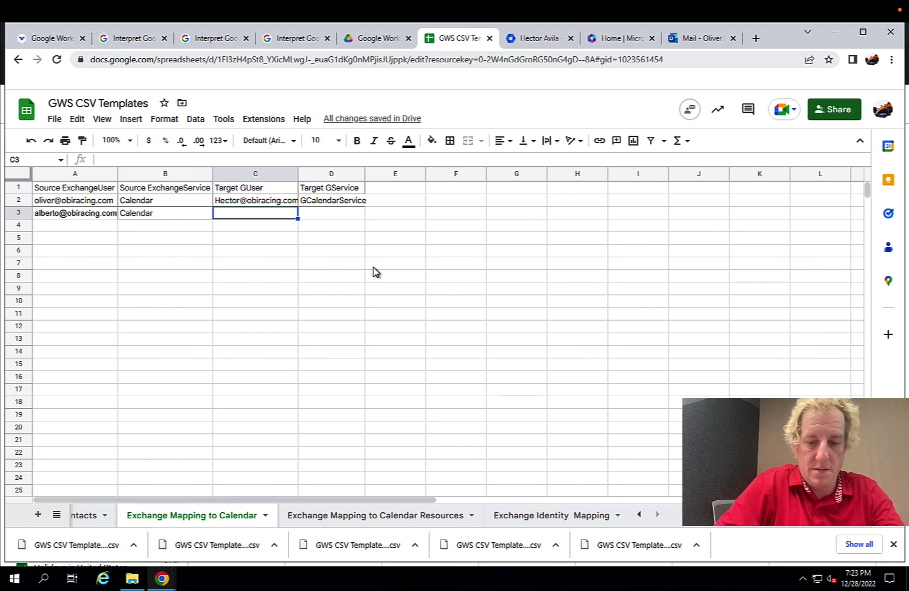
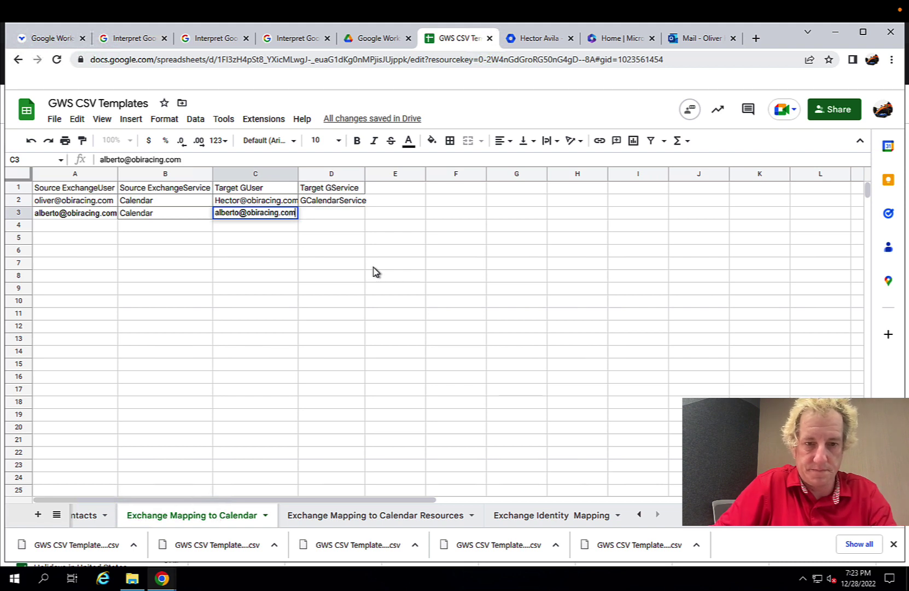
{"action": "key", "text": "Tab"}
{"action": "key", "text": "Up"}
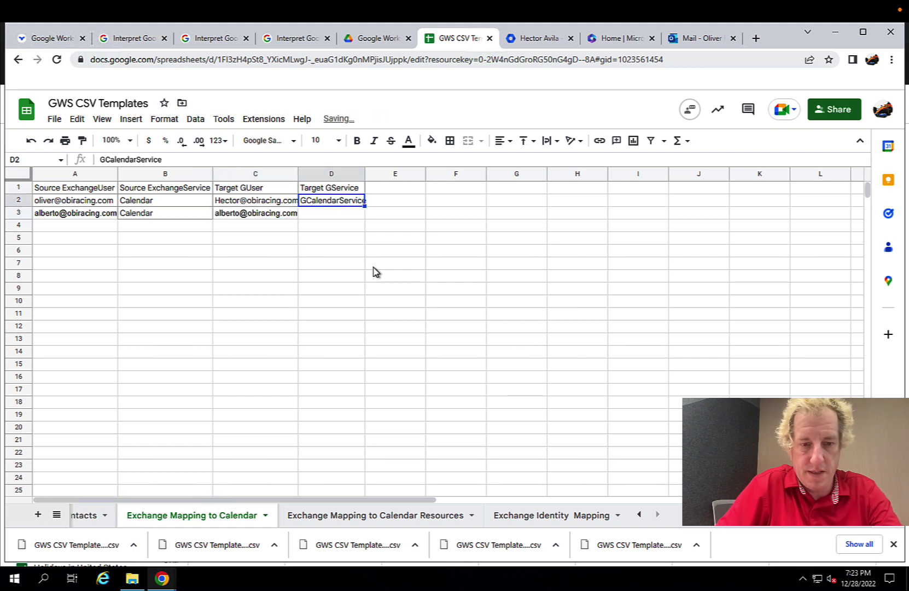
{"action": "key", "text": "ctrl+c"}
{"action": "key", "text": "Down"}
{"action": "key", "text": "ctrl+v"}
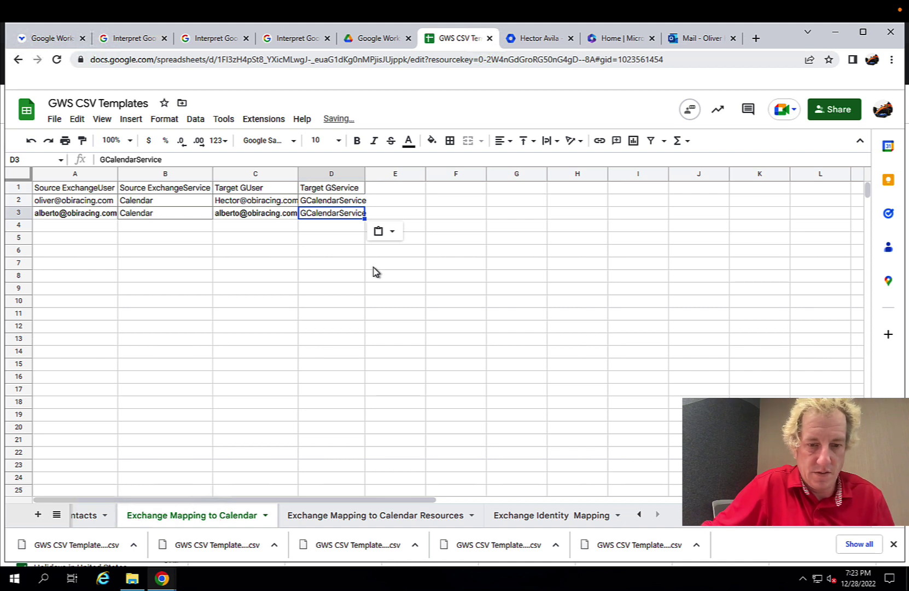
{"action": "left_click", "coordinate": [377, 487]}
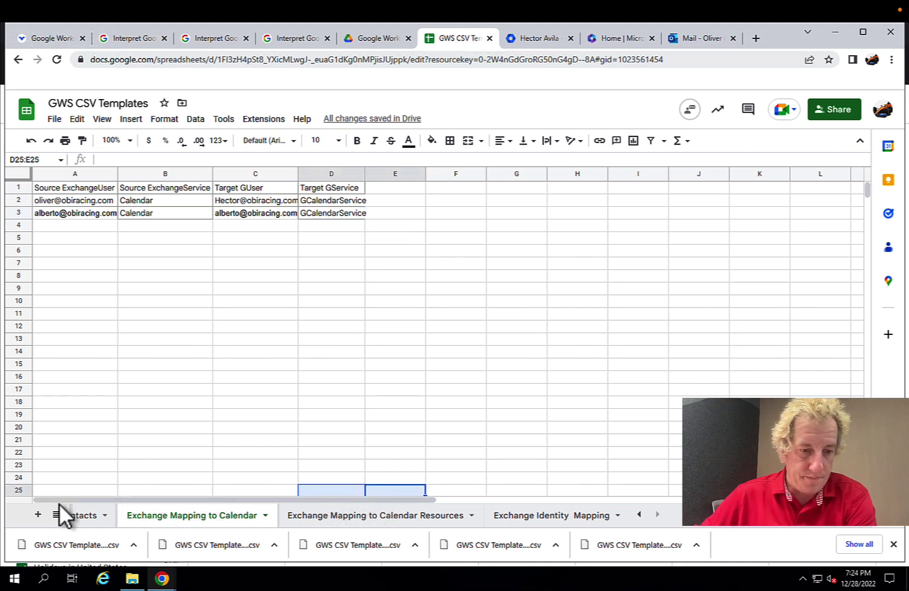
On Exchange Mapping to Contacts, change C2's target user to hector, then add a blank sheet
{"action": "left_click", "coordinate": [85, 517]}
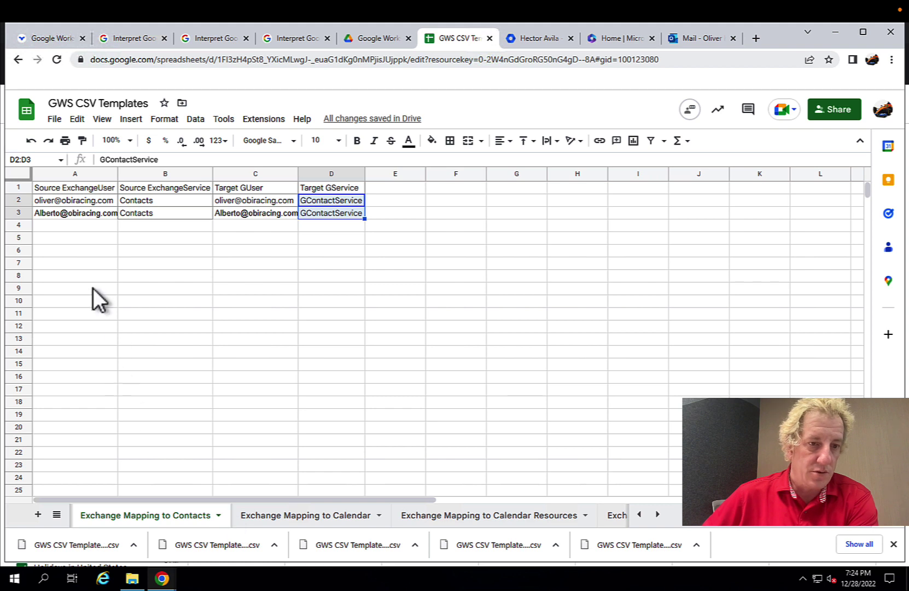
{"action": "left_click", "coordinate": [233, 205]}
{"action": "left_click_drag", "start_coordinate": [119, 159], "coordinate": [68, 158]}
{"action": "type", "text": "hector"}
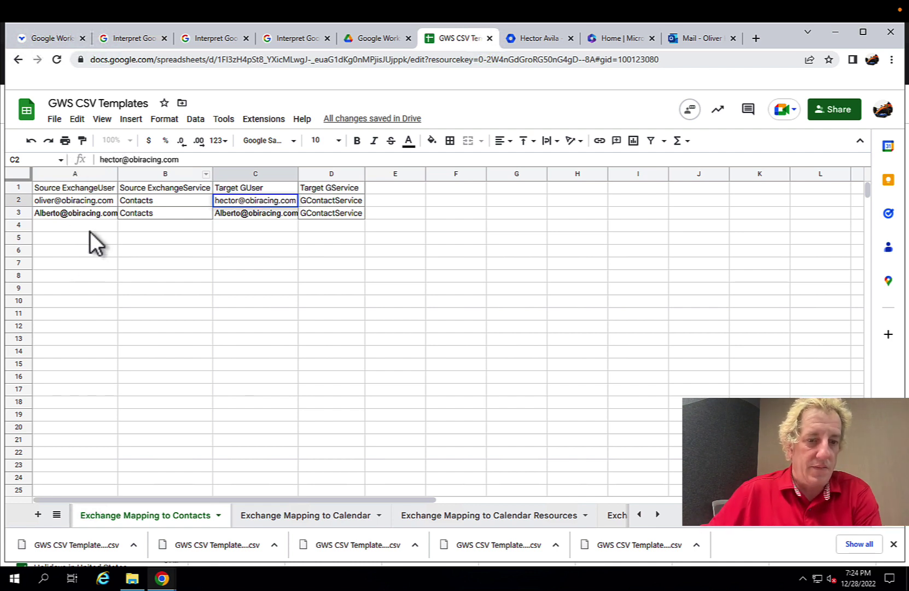
{"action": "left_click", "coordinate": [193, 230]}
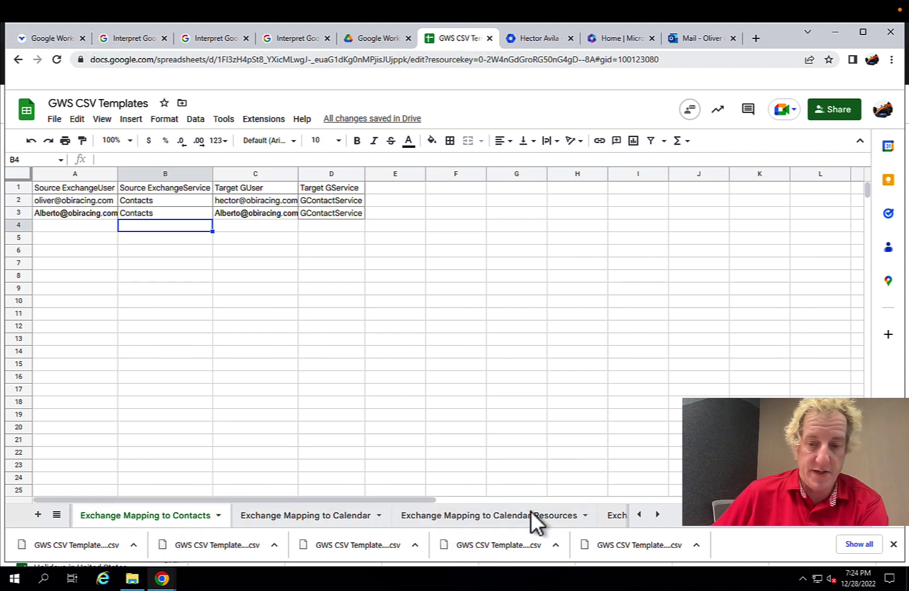
{"action": "left_click", "coordinate": [37, 515]}
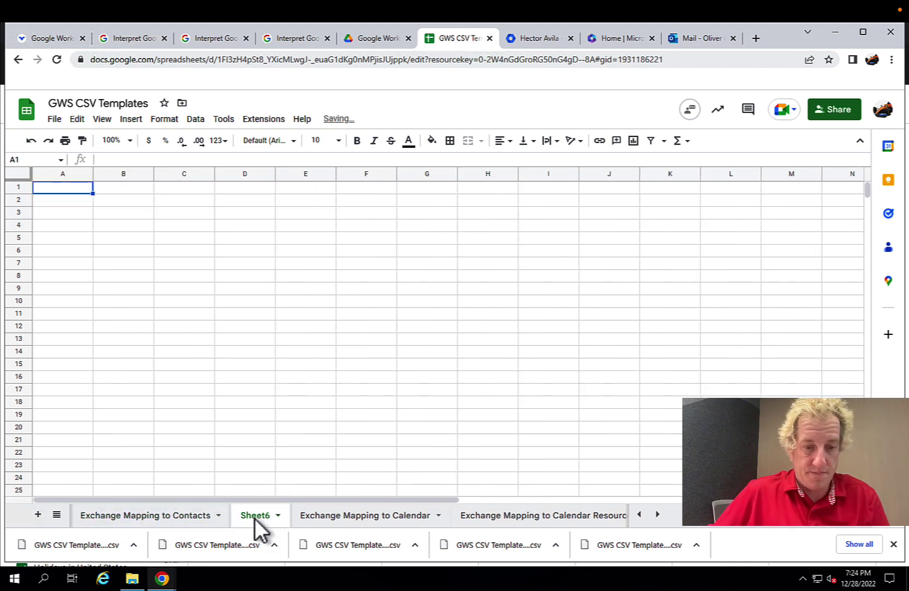
Rename the new Sheet6 to 'Mappging Demo'
{"action": "double_click", "coordinate": [254, 517]}
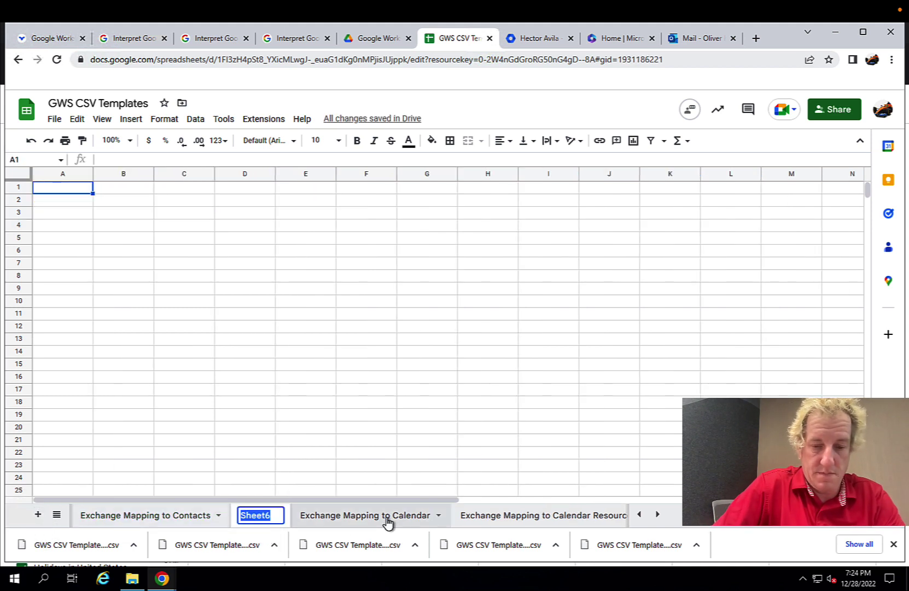
{"action": "type", "text": "Mappgin"}
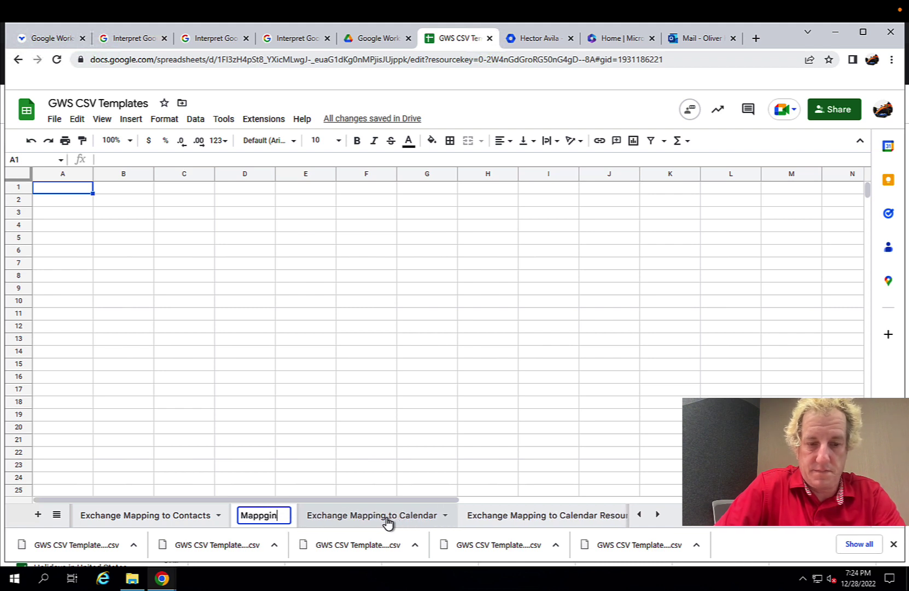
{"action": "type", "text": "g Demo"}
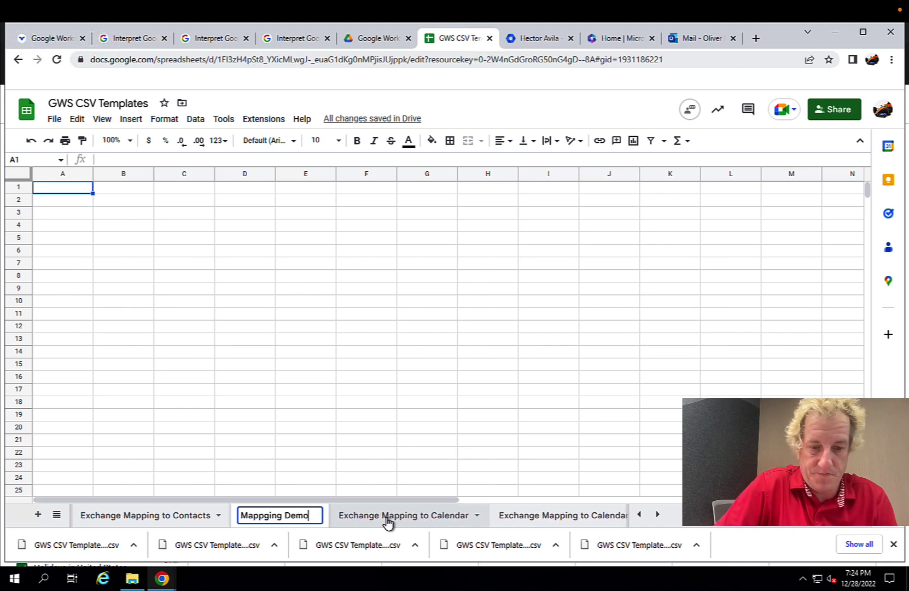
{"action": "left_click", "coordinate": [192, 517]}
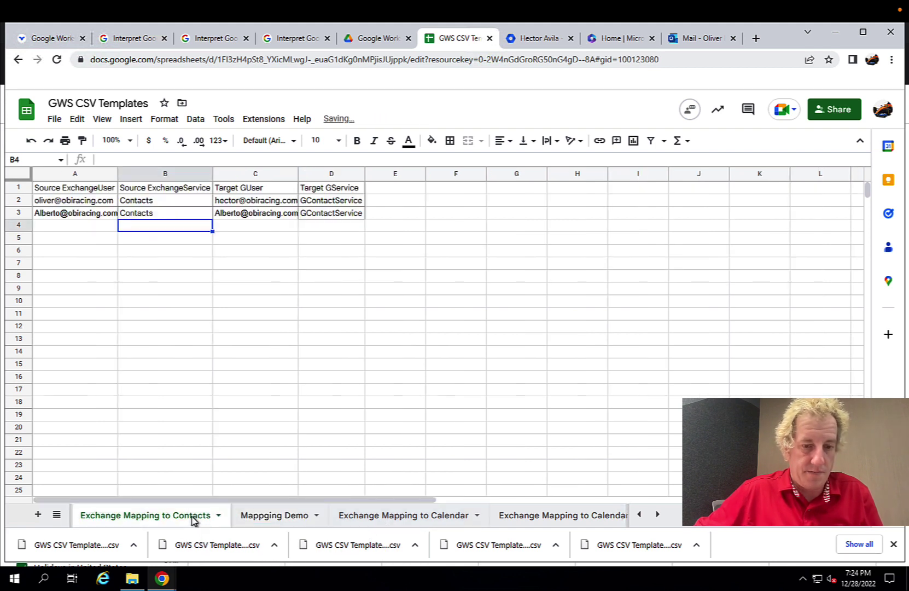
Copy the Contacts mapping table A1:D3, header included, into Mappging Demo at A1
{"action": "left_click", "coordinate": [87, 186]}
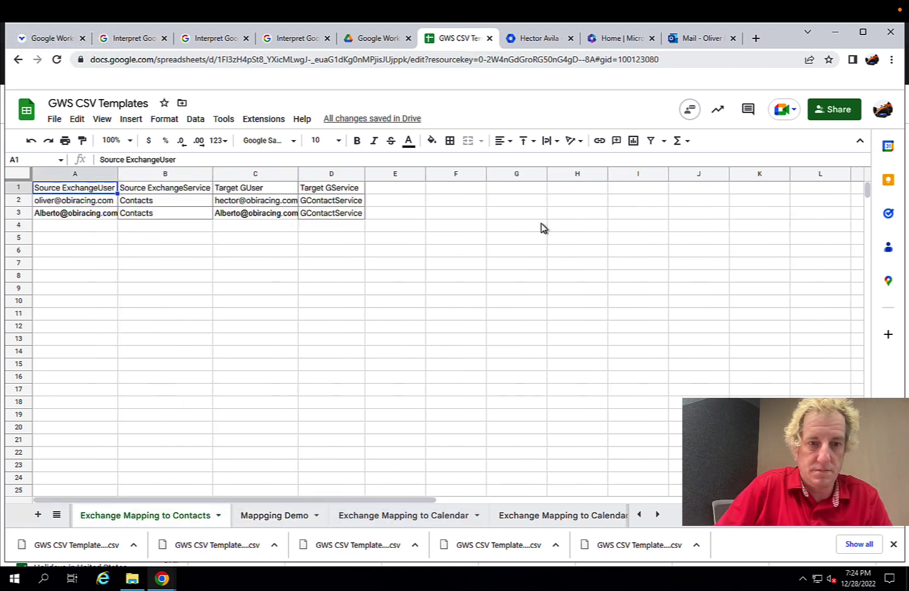
{"action": "key", "text": "shift+Right"}
{"action": "key", "text": "shift+Right"}
{"action": "key", "text": "shift+Right"}
{"action": "key", "text": "shift+Right"}
{"action": "key", "text": "shift+Left"}
{"action": "key", "text": "shift+Down"}
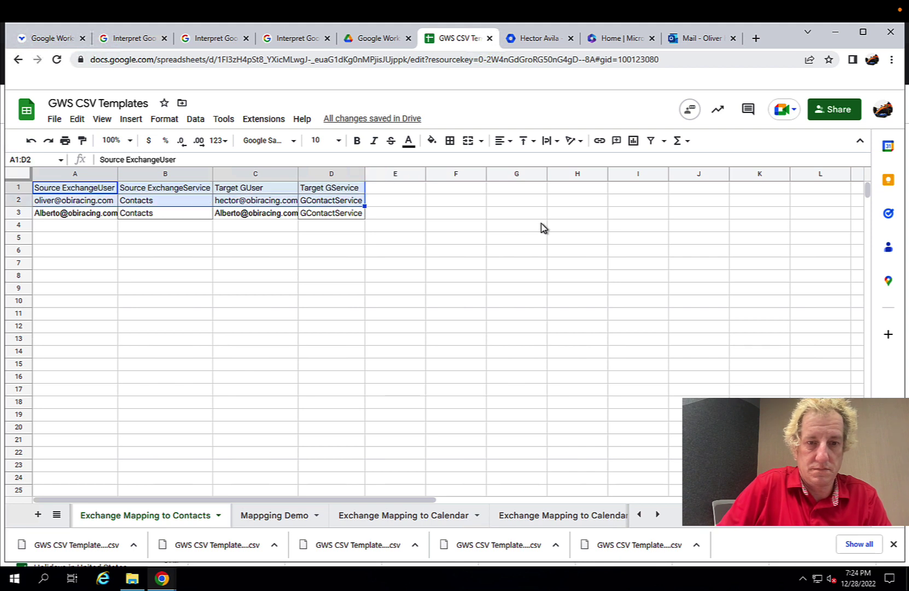
{"action": "key", "text": "shift+Down"}
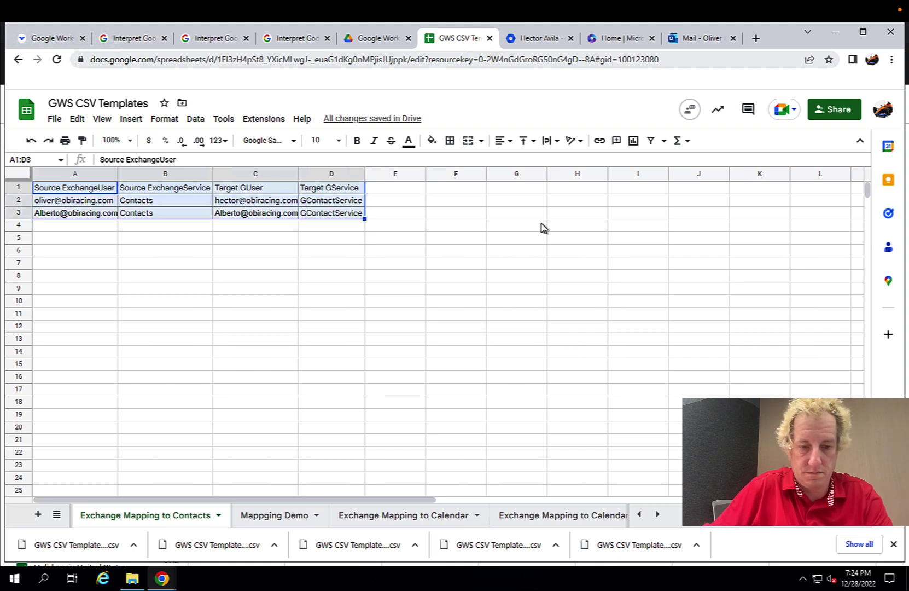
{"action": "key", "text": "ctrl+c"}
{"action": "left_click", "coordinate": [269, 509]}
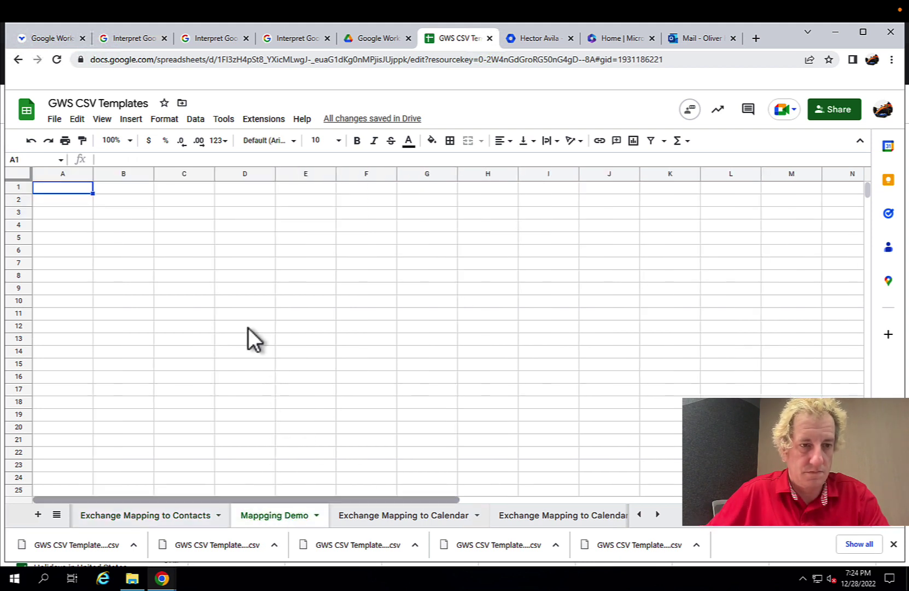
{"action": "key", "text": "ctrl+v"}
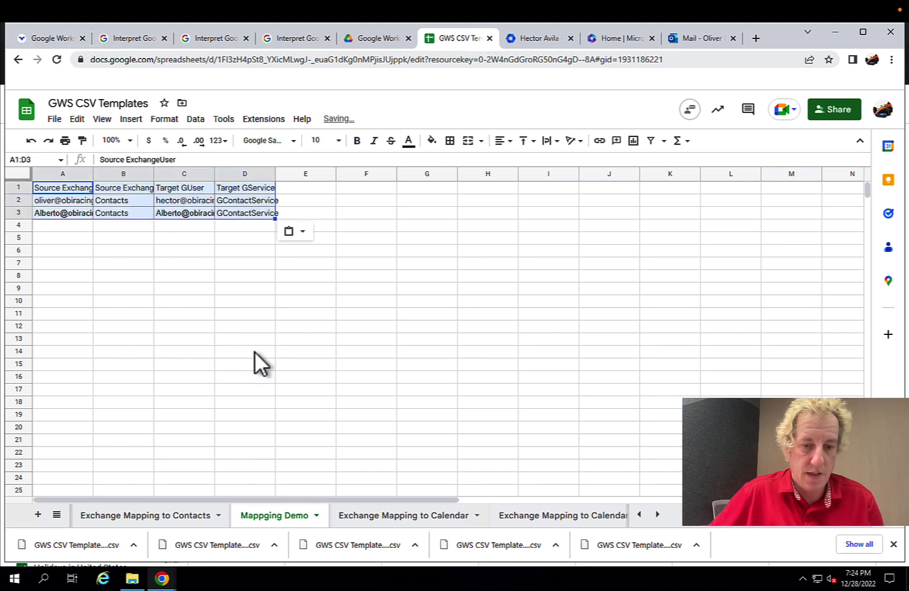
Paste the Calendar rows A2:D3 into Mappging Demo at A4 and autofit column A
{"action": "left_click", "coordinate": [399, 513]}
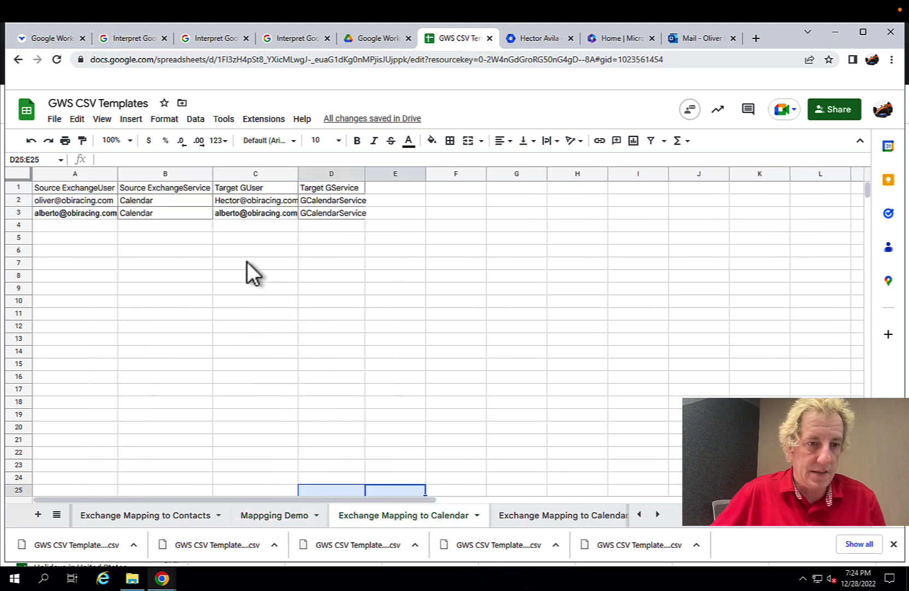
{"action": "left_click", "coordinate": [70, 202]}
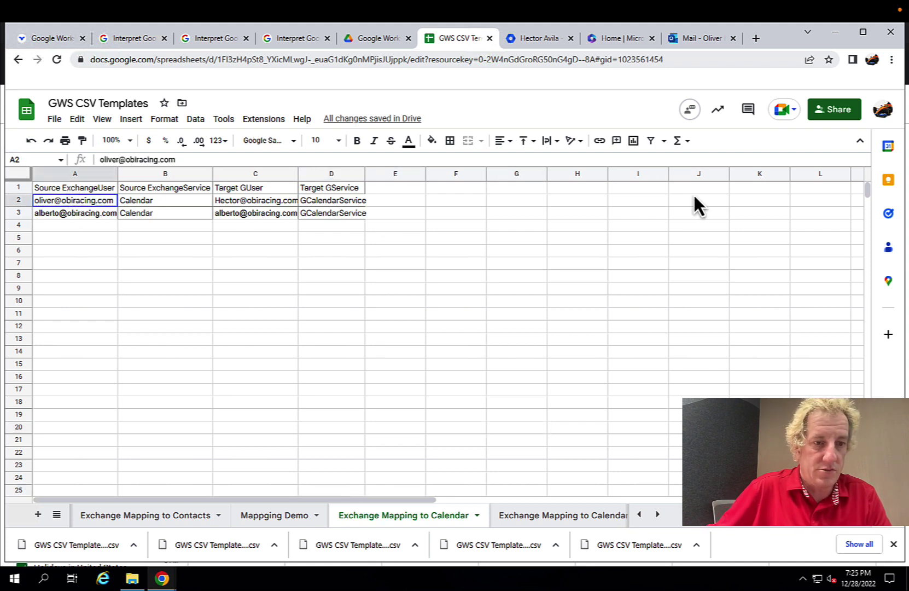
{"action": "key", "text": "shift+Down"}
{"action": "key", "text": "shift+Right"}
{"action": "key", "text": "shift+Right"}
{"action": "key", "text": "shift+Right"}
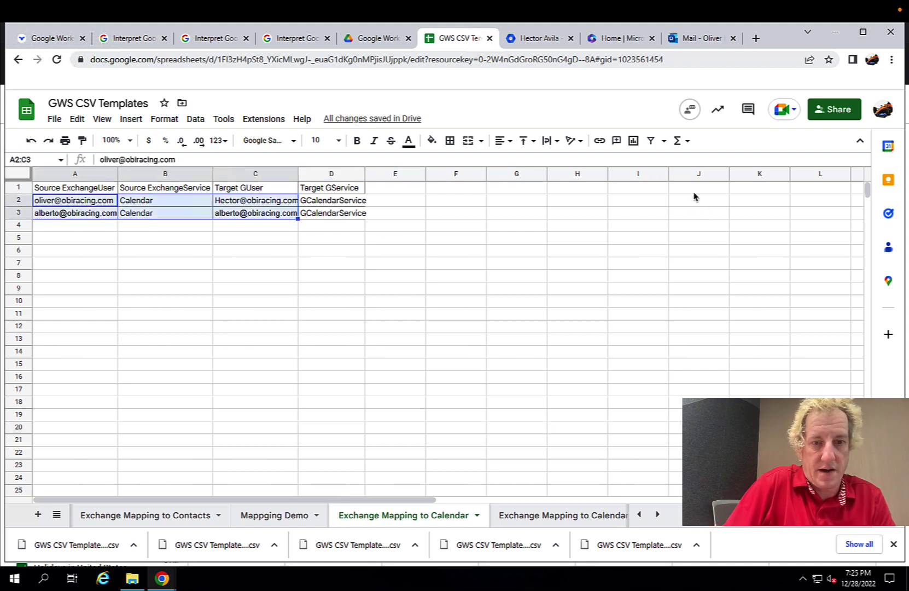
{"action": "key", "text": "ctrl+c"}
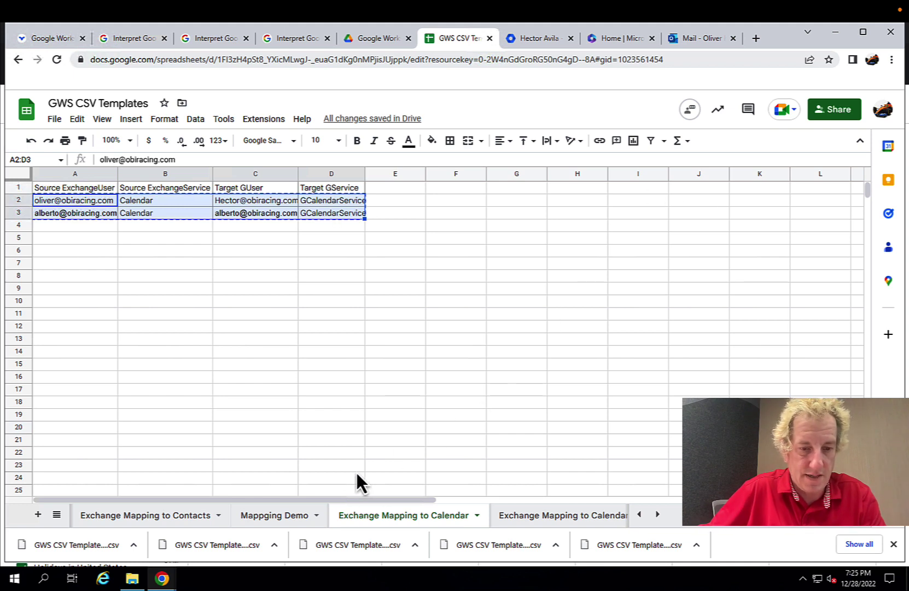
{"action": "left_click", "coordinate": [274, 517]}
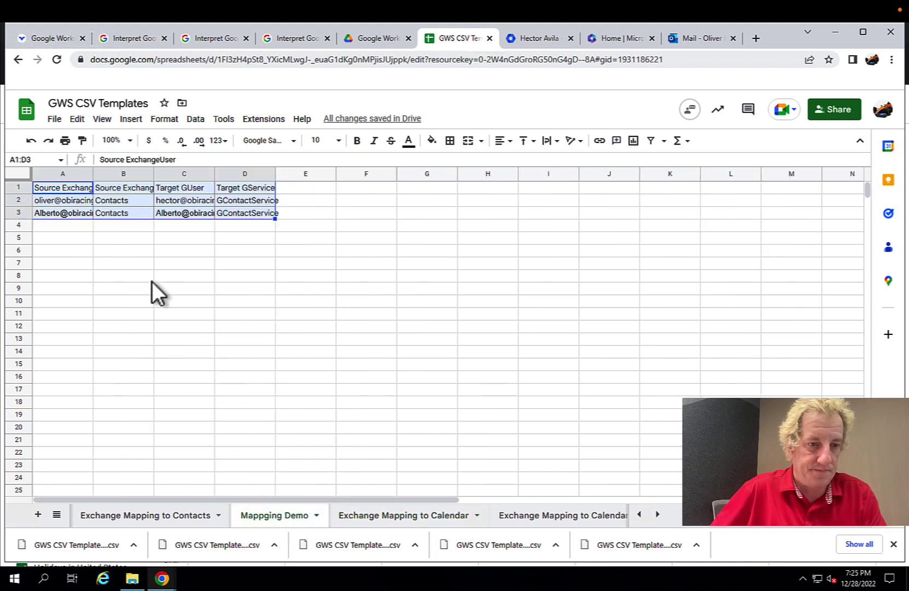
{"action": "left_click", "coordinate": [51, 226]}
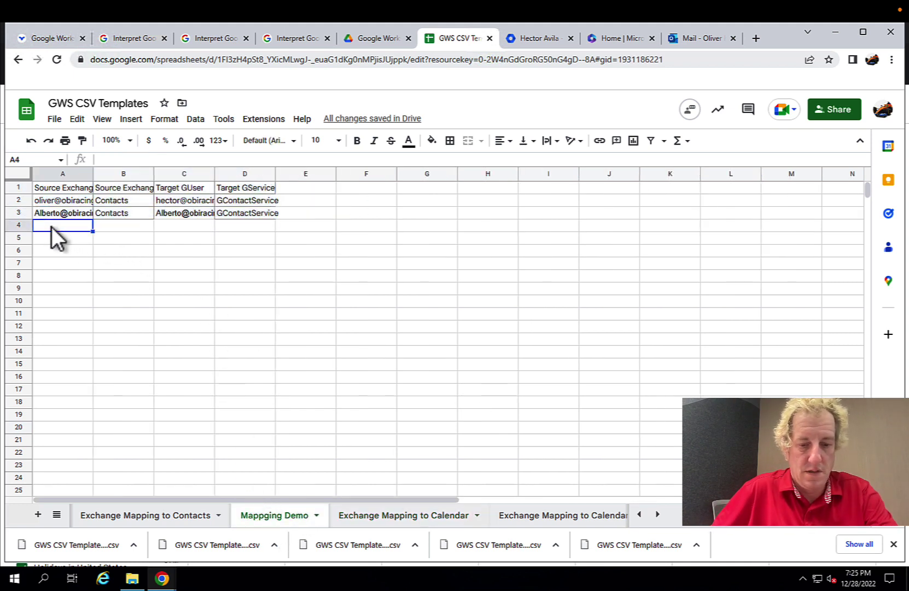
{"action": "key", "text": "ctrl+v"}
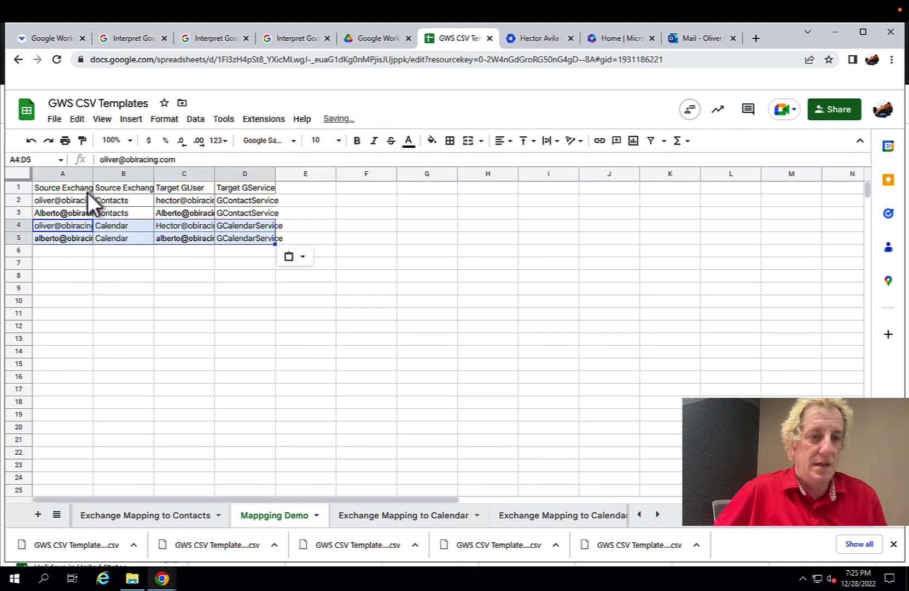
{"action": "double_click", "coordinate": [93, 173]}
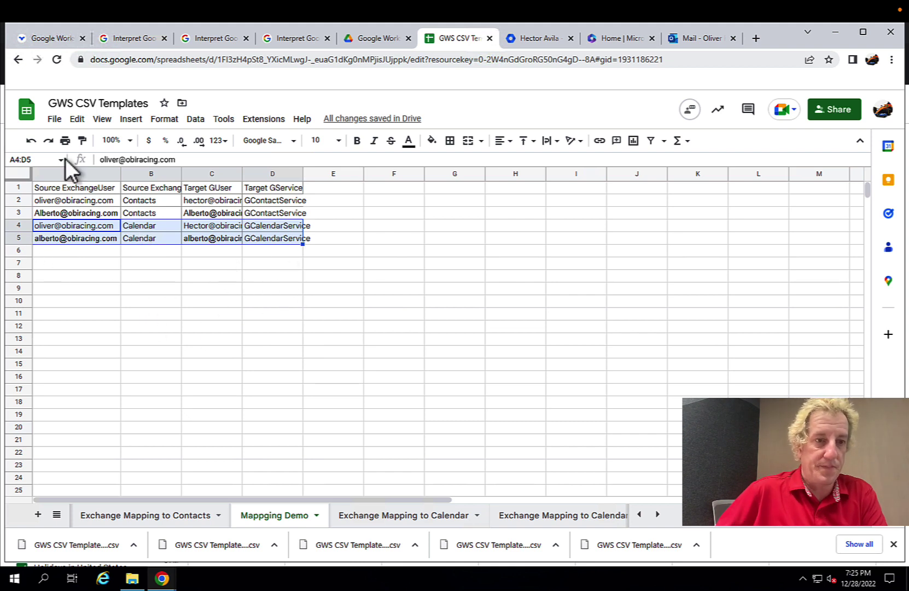
Download Mappging Demo as a .csv file, then scroll the sheet tabs toward Exchange Identity Mapping
{"action": "left_click", "coordinate": [54, 121]}
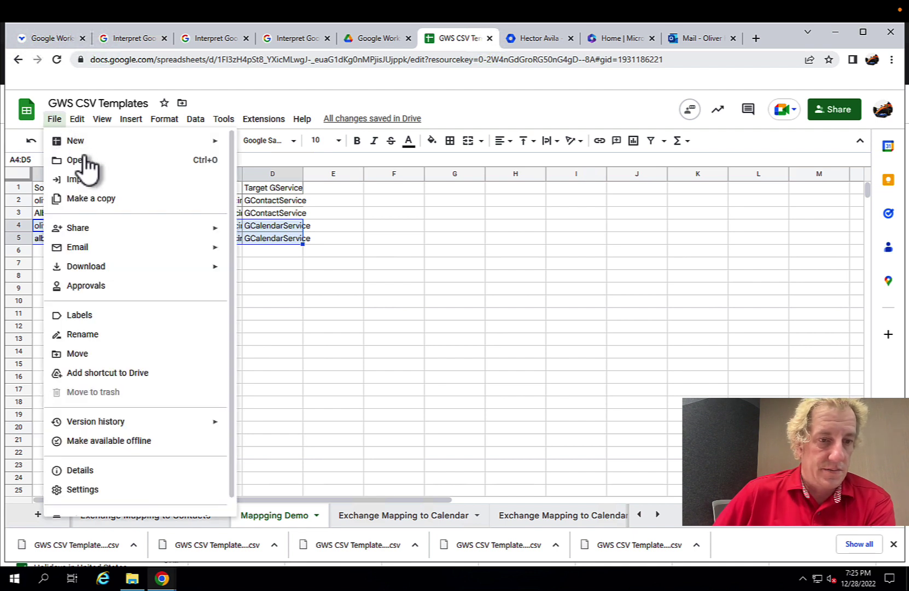
{"action": "mouse_move", "coordinate": [118, 273]}
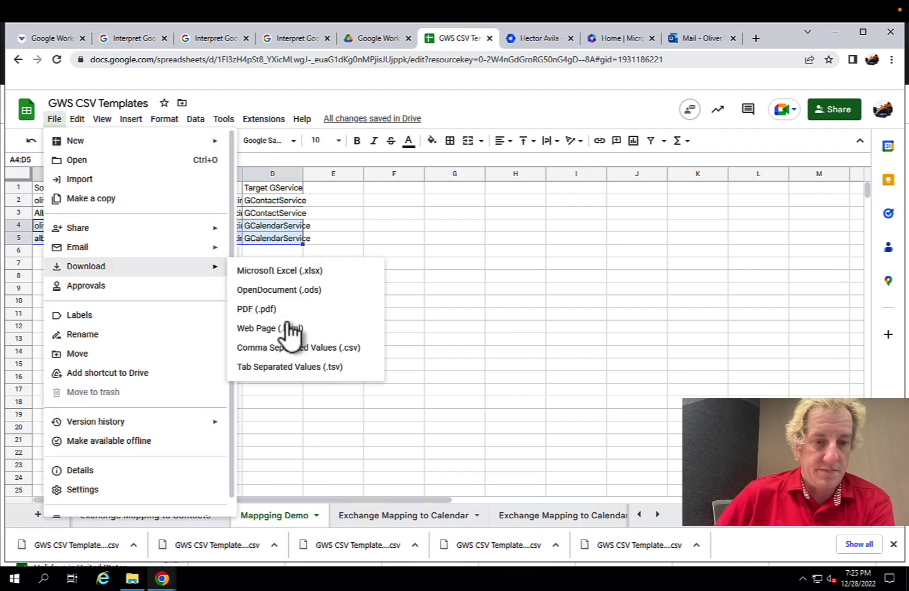
{"action": "left_click", "coordinate": [349, 350]}
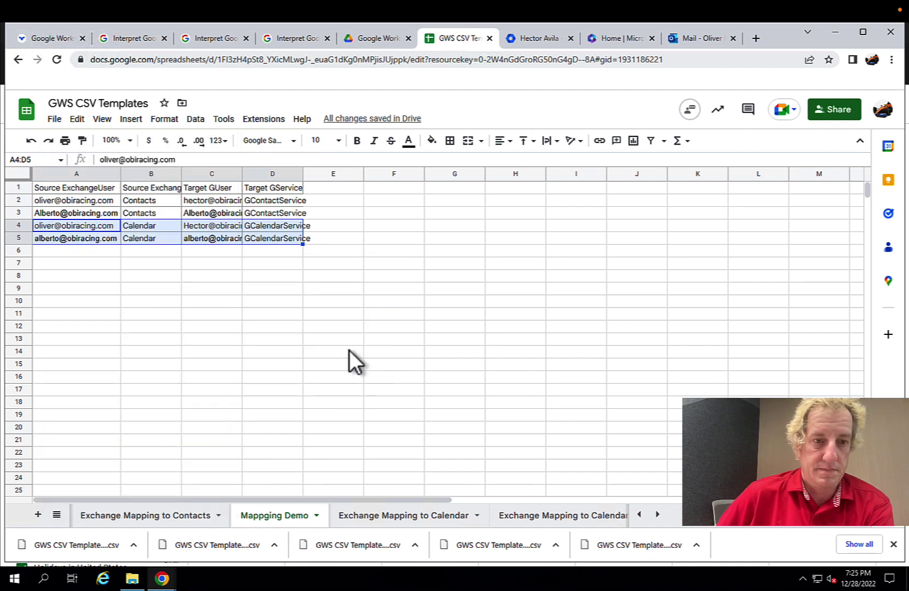
{"action": "left_click", "coordinate": [658, 514]}
{"action": "left_click", "coordinate": [658, 515]}
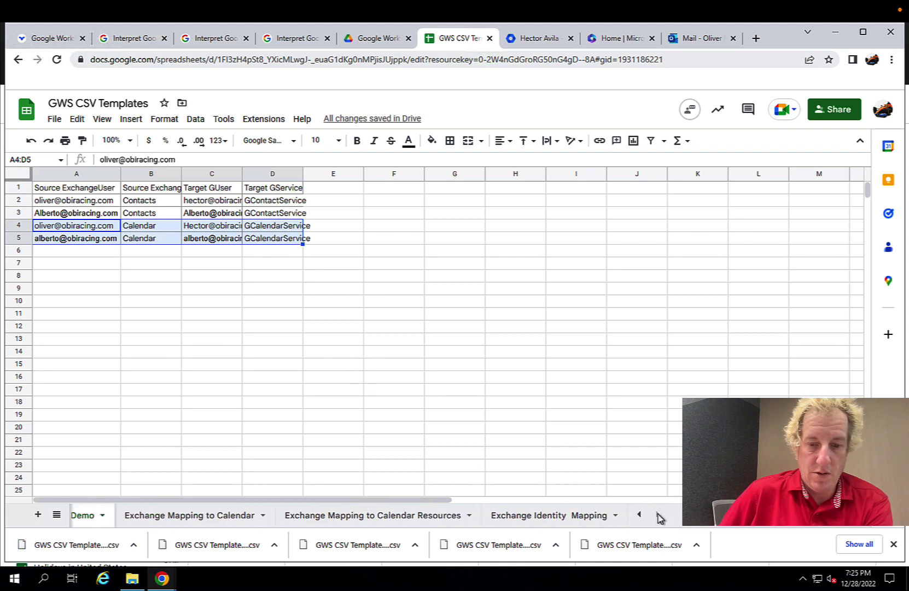
{"action": "left_click", "coordinate": [538, 521]}
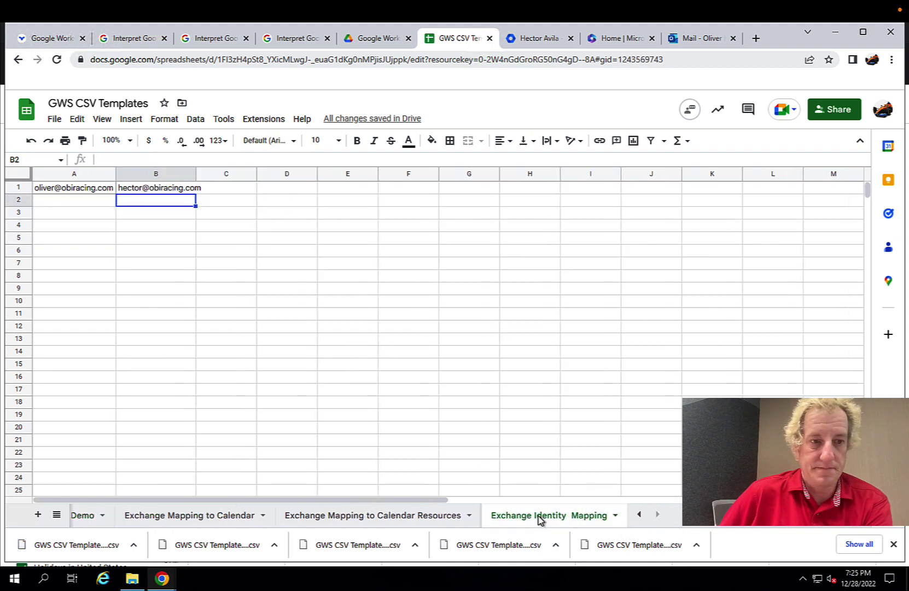
{"action": "left_click", "coordinate": [72, 204]}
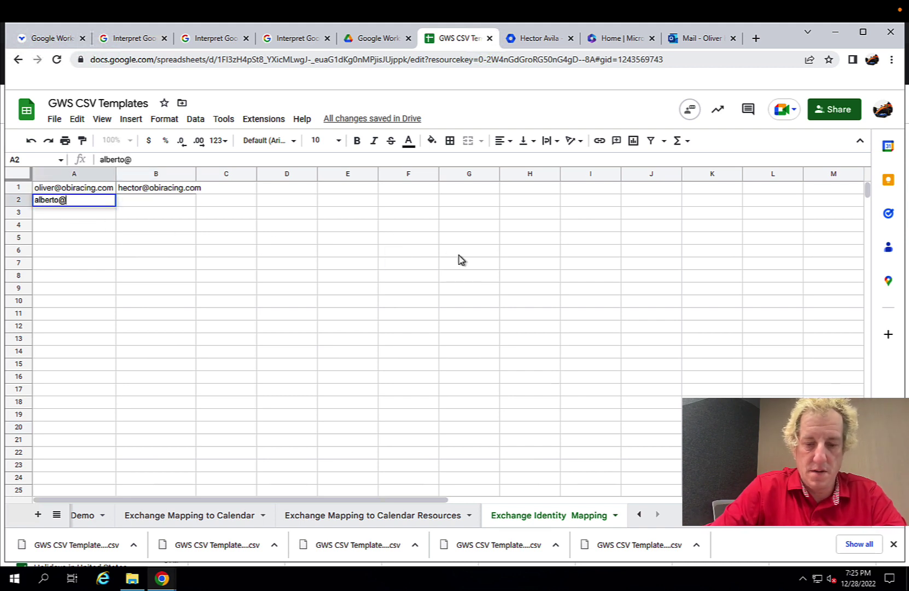
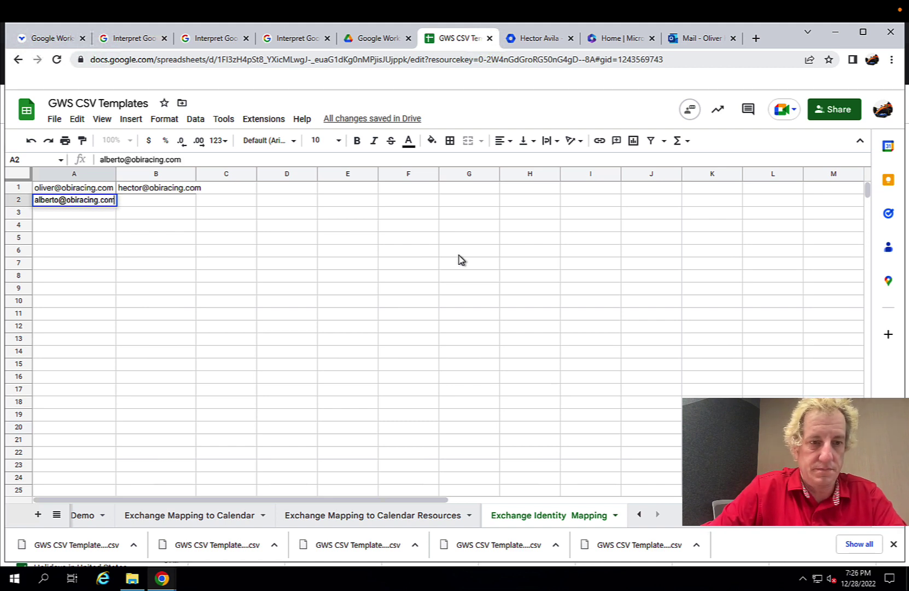
{"action": "key", "text": "Tab"}
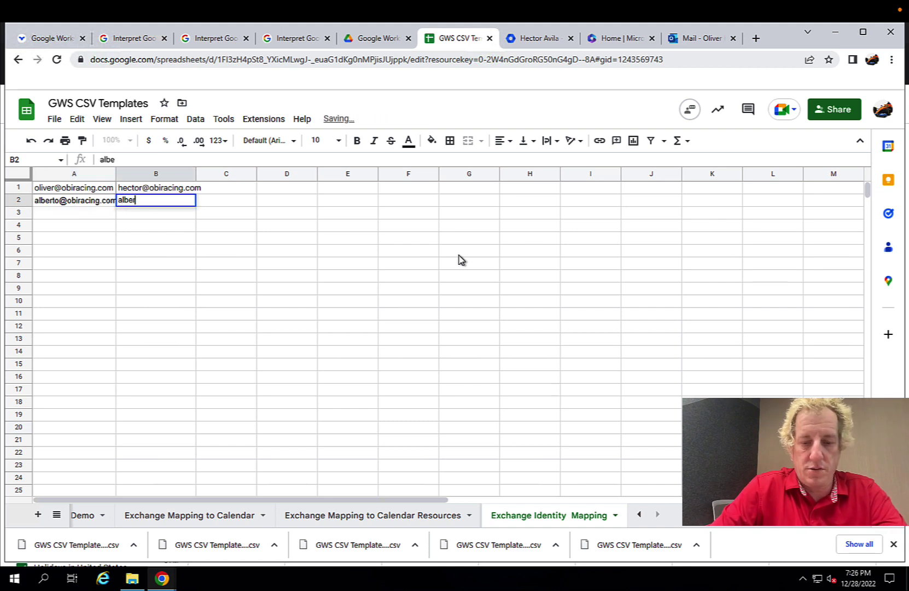
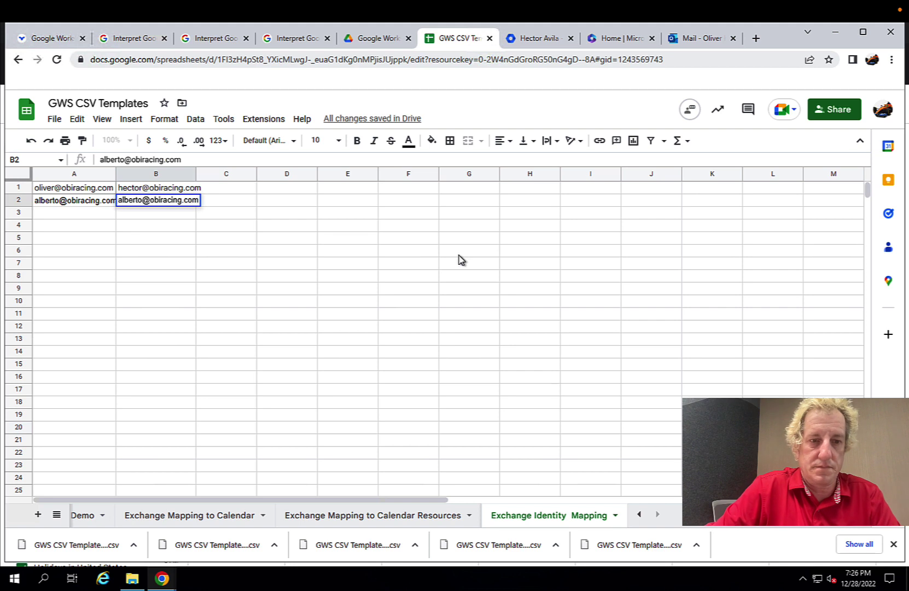
{"action": "key", "text": "Return"}
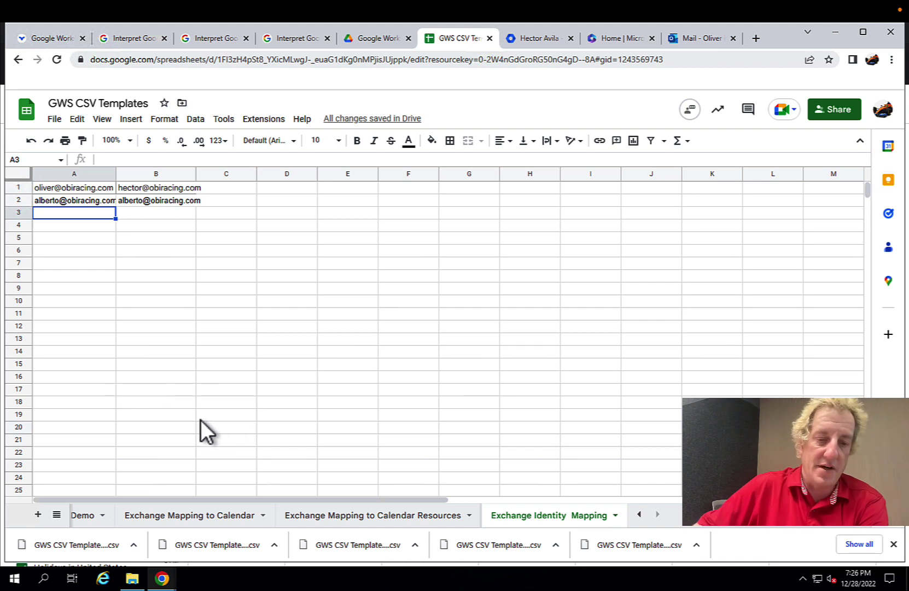
{"action": "left_click", "coordinate": [335, 516]}
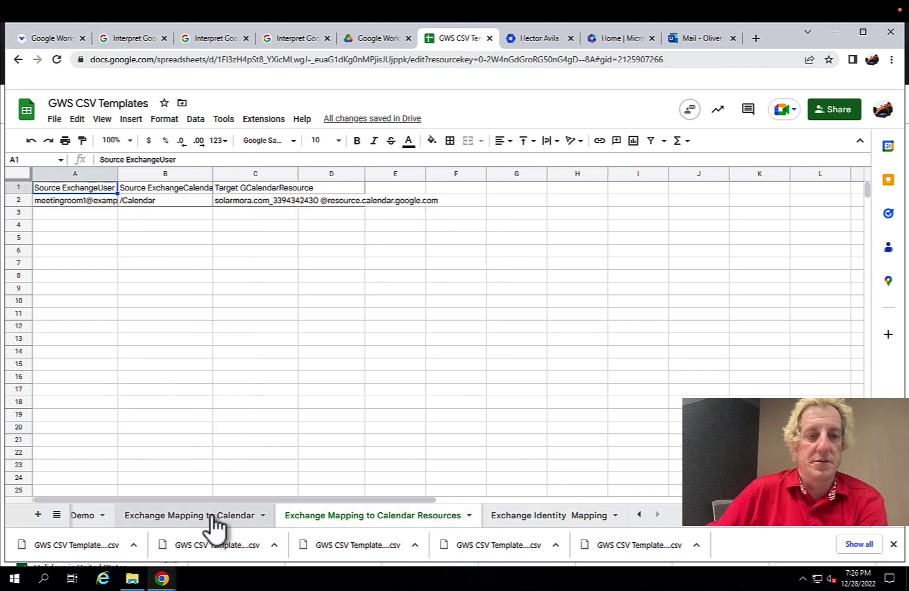
Return to the Exchange Mapping to Calendar sheet
{"action": "left_click", "coordinate": [208, 517]}
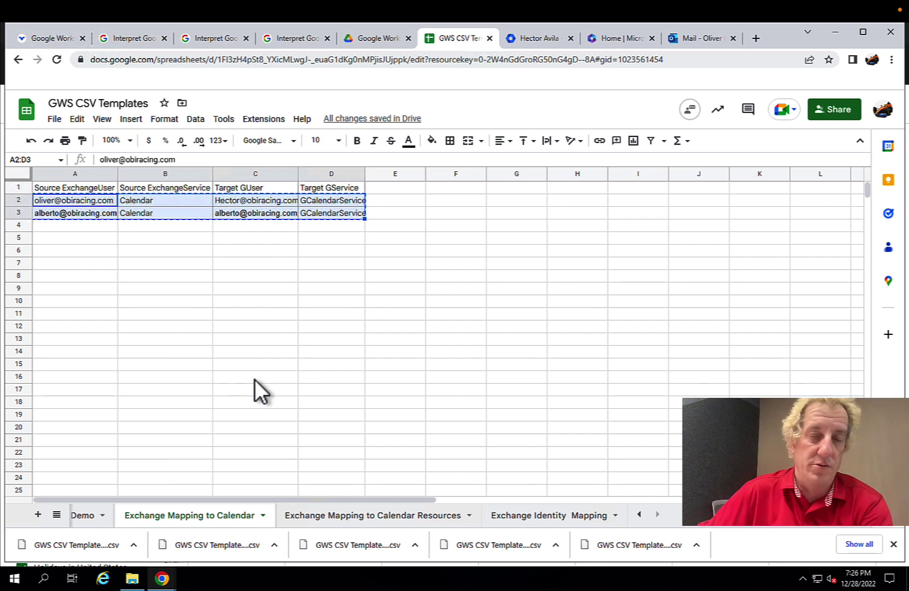
Start a new mapping 'Mapping Calendario y Contacto' from Source O365 to GWS Obiracing
{"action": "left_click", "coordinate": [65, 41]}
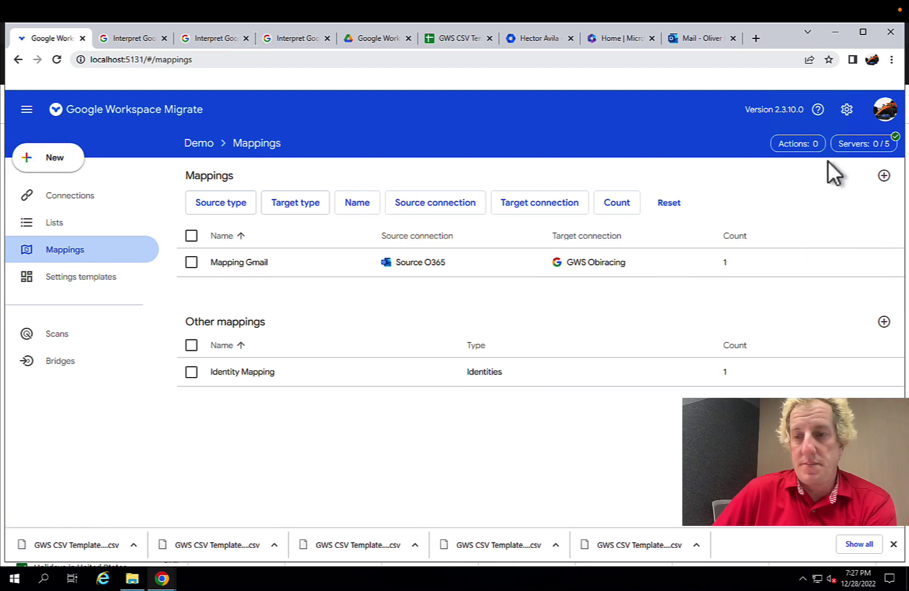
{"action": "left_click", "coordinate": [884, 176]}
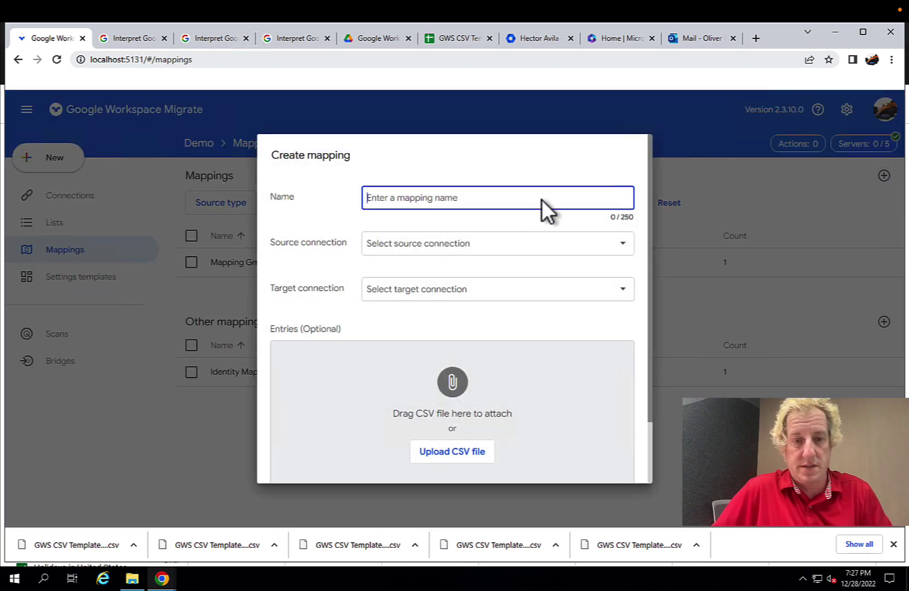
{"action": "left_click", "coordinate": [494, 202]}
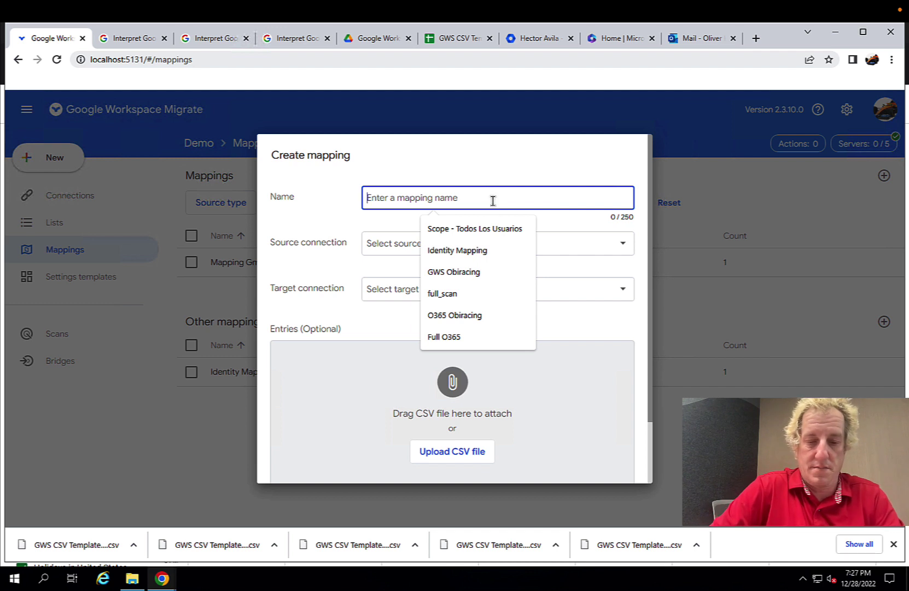
{"action": "type", "text": "Mapping Calendario y Contacto"}
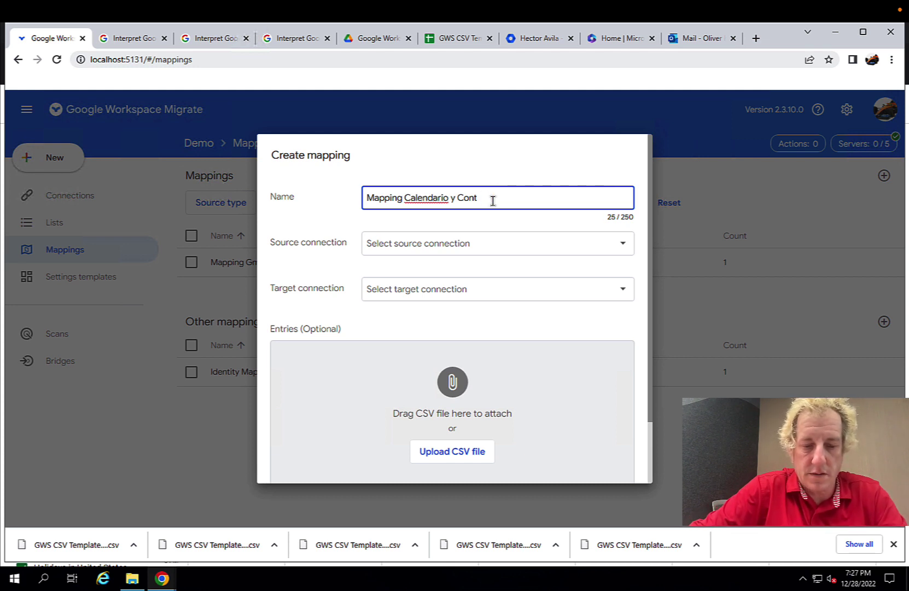
{"action": "left_click", "coordinate": [463, 248]}
{"action": "left_click", "coordinate": [416, 278]}
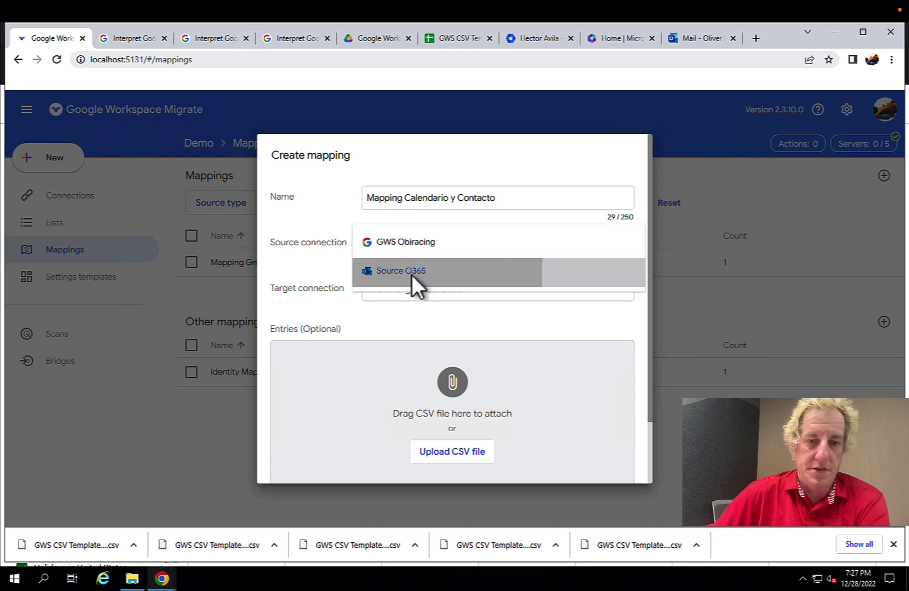
{"action": "left_click", "coordinate": [414, 290]}
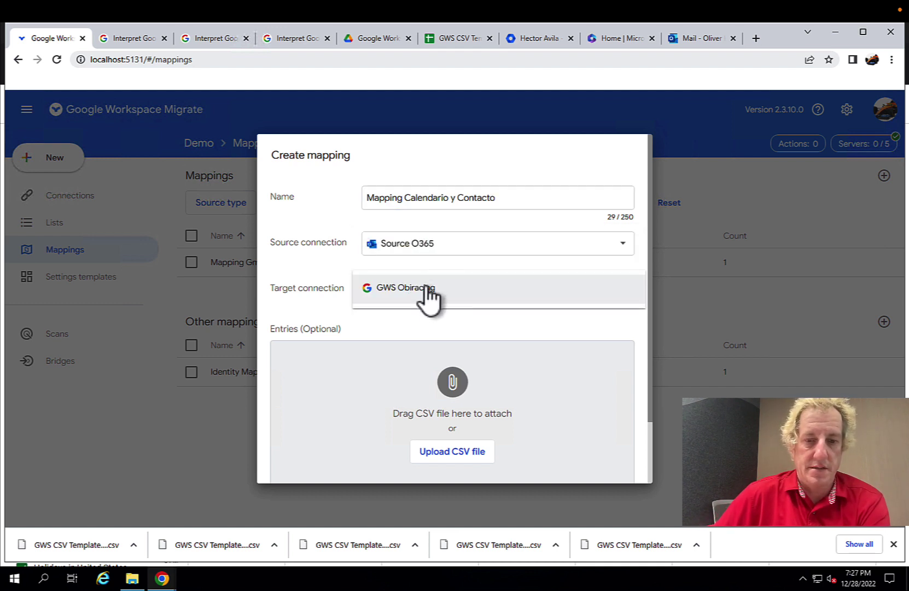
{"action": "left_click", "coordinate": [424, 290]}
Upload Mappging Demo.csv as the mapping's entries and create it
{"action": "left_click", "coordinate": [470, 453]}
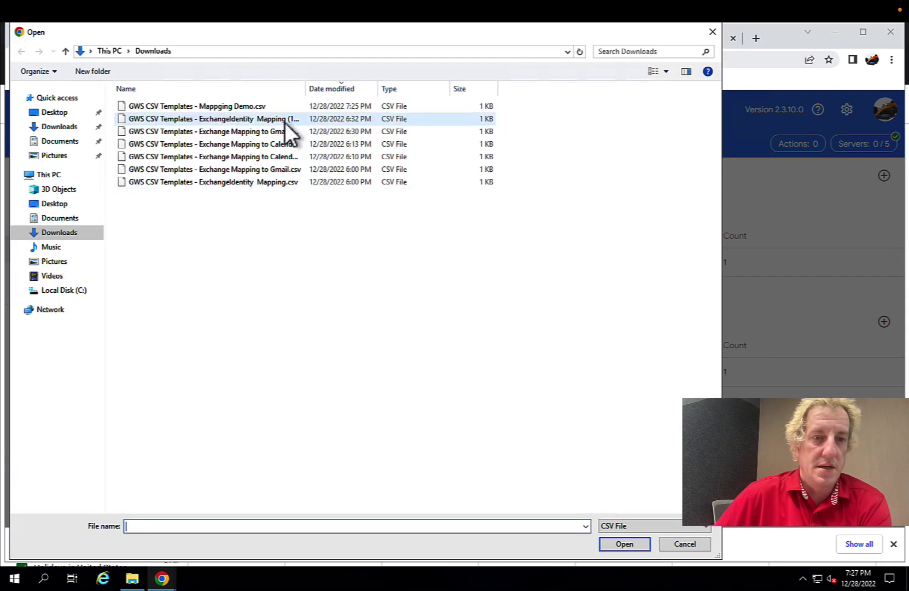
{"action": "left_click", "coordinate": [256, 108]}
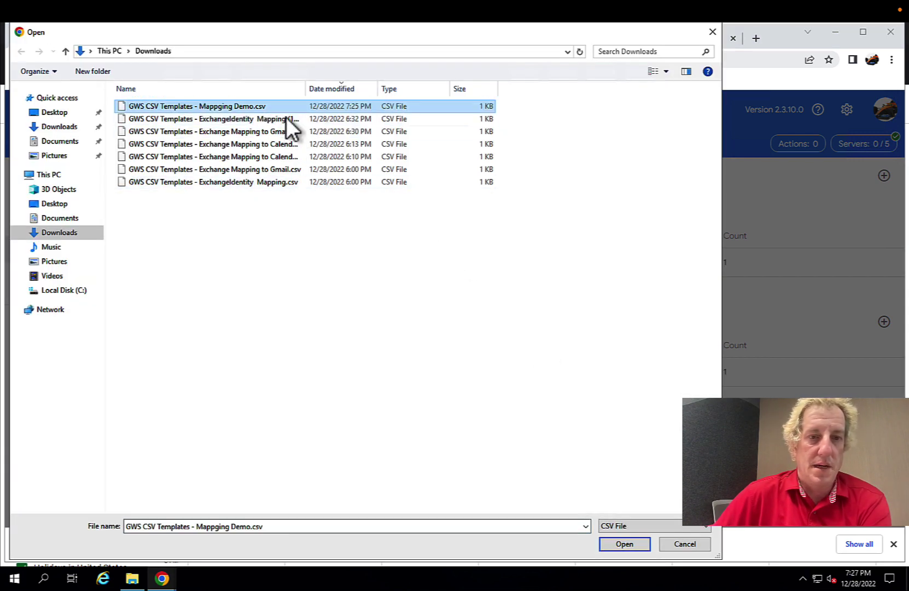
{"action": "left_click", "coordinate": [621, 544]}
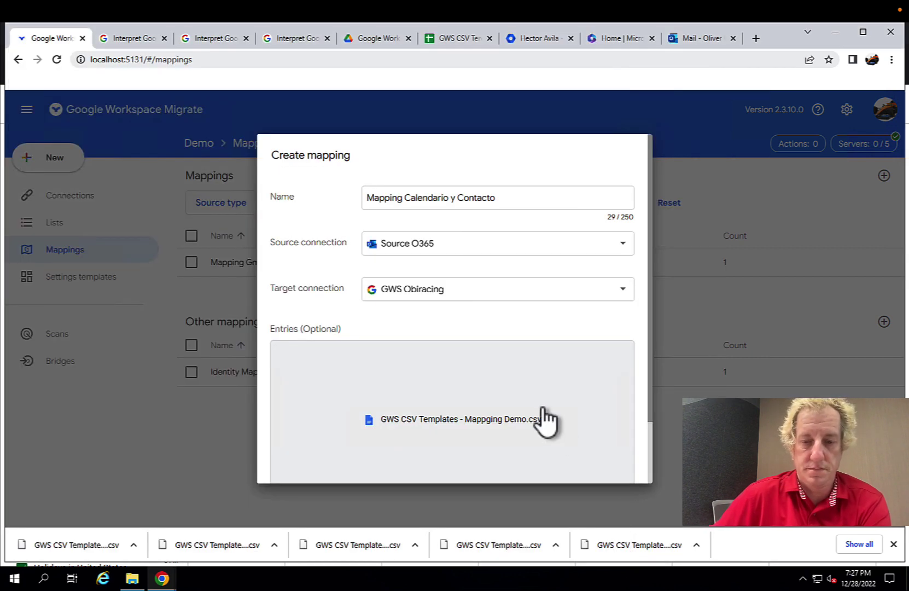
{"action": "scroll", "coordinate": [574, 437], "scroll_direction": "down", "scroll_amount": 2}
{"action": "left_click", "coordinate": [607, 458]}
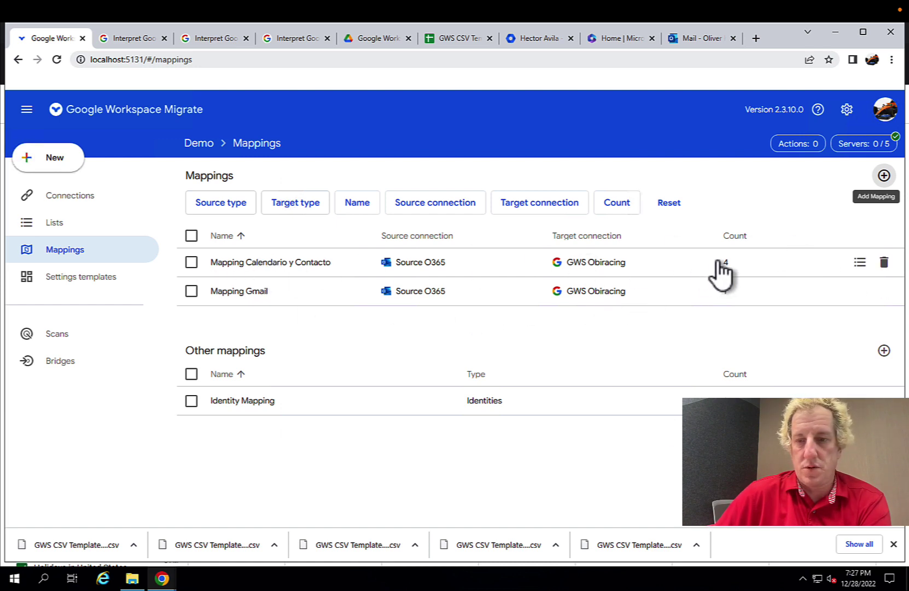
Select and validate all four entries of Mapping Calendario y Contacto, then go back to Mappings
{"action": "left_click", "coordinate": [860, 263]}
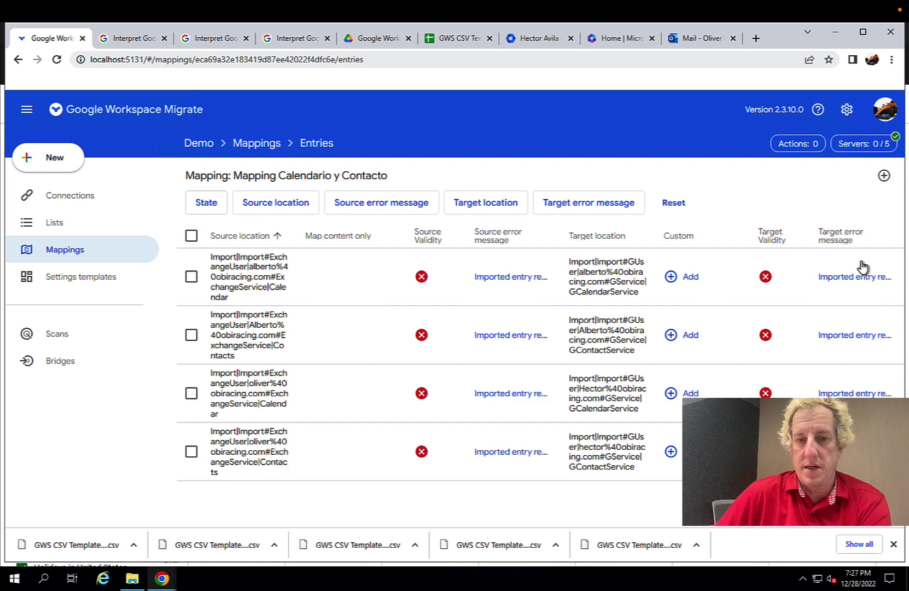
{"action": "left_click", "coordinate": [193, 236]}
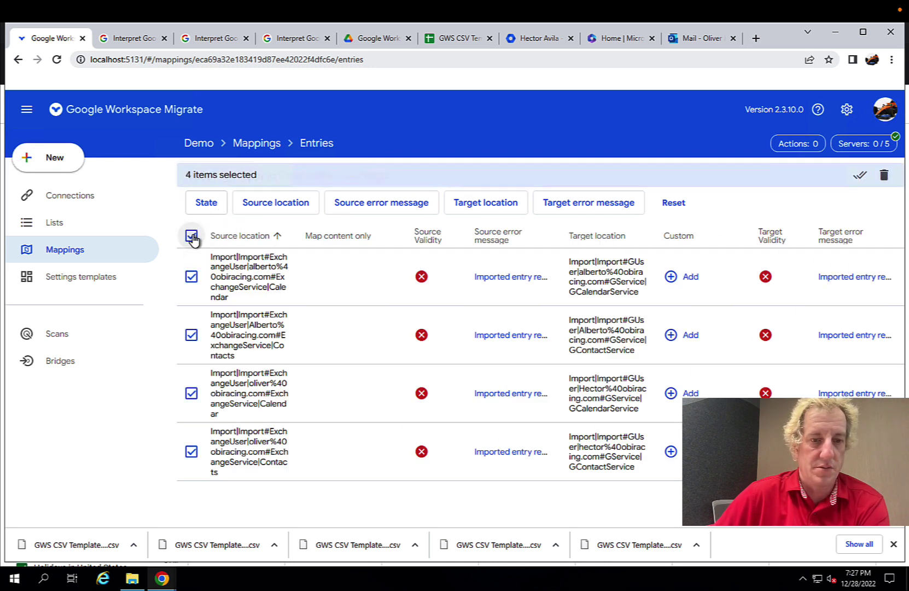
{"action": "left_click", "coordinate": [860, 177]}
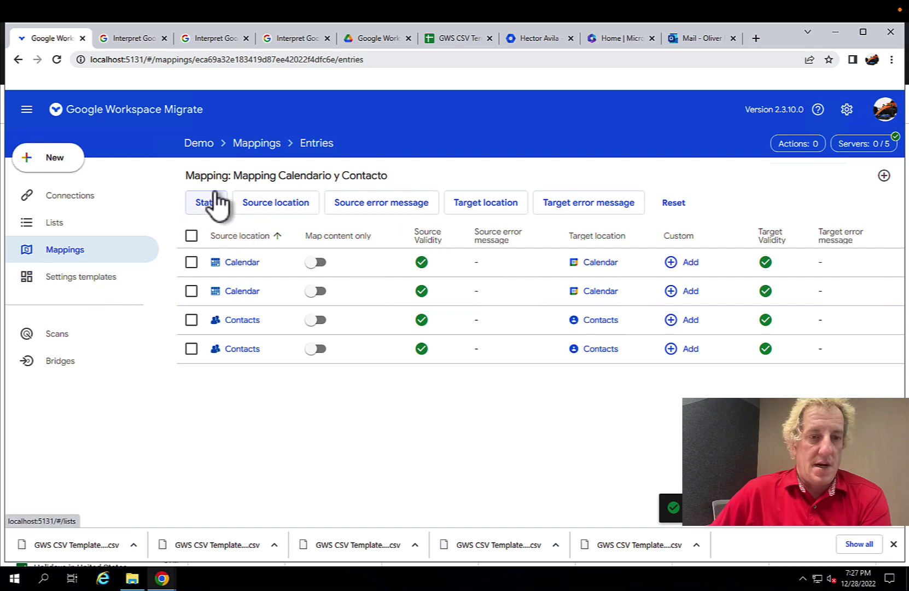
{"action": "left_click", "coordinate": [253, 149]}
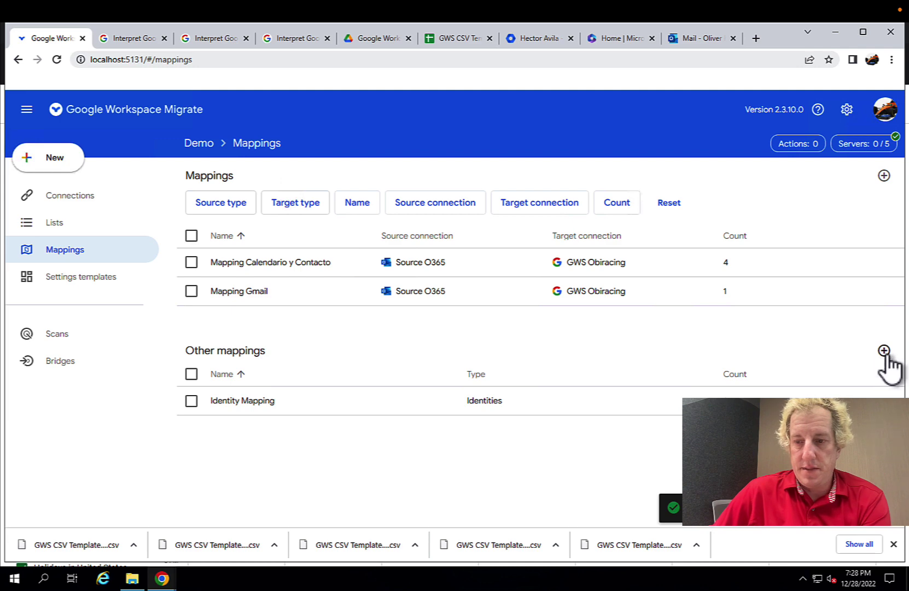
Download the Exchange Identity Mapping sheet from GWS CSV Templates as a .csv file
{"action": "key", "text": "ctrl+6"}
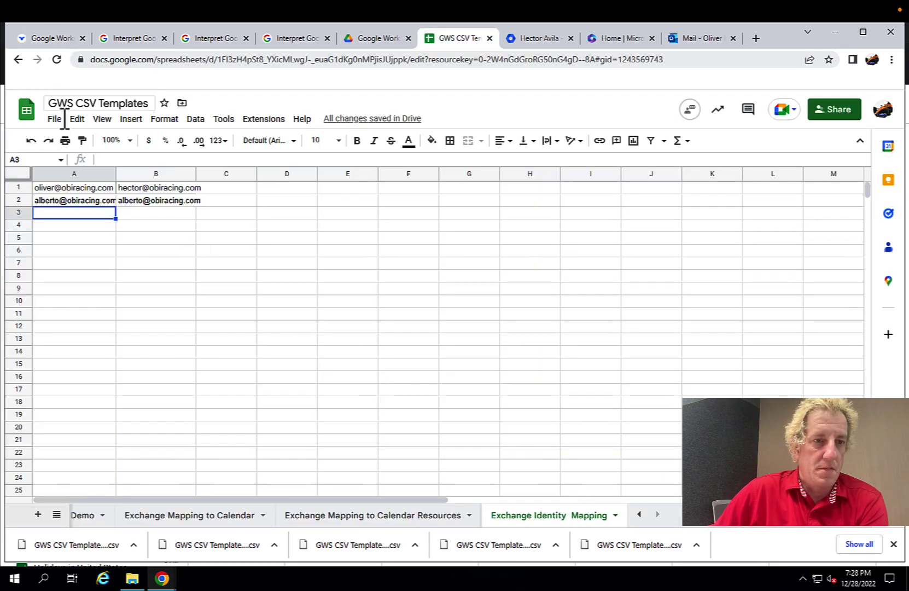
{"action": "left_click", "coordinate": [54, 118]}
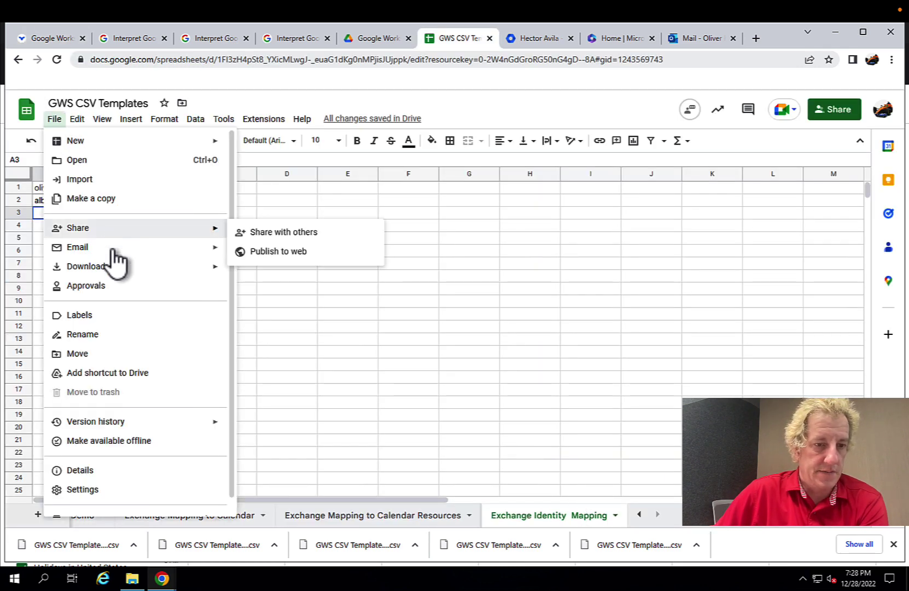
{"action": "mouse_move", "coordinate": [197, 268]}
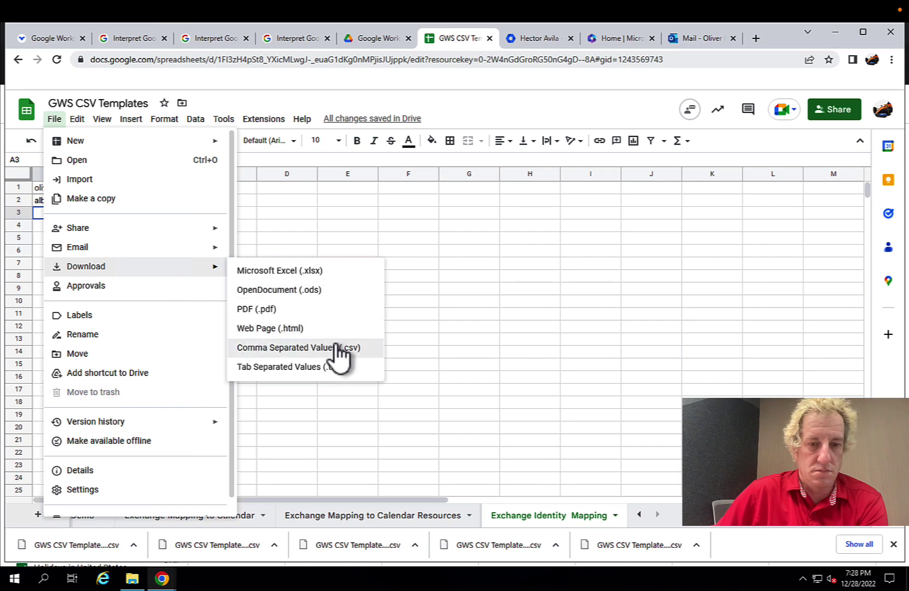
{"action": "left_click", "coordinate": [334, 346]}
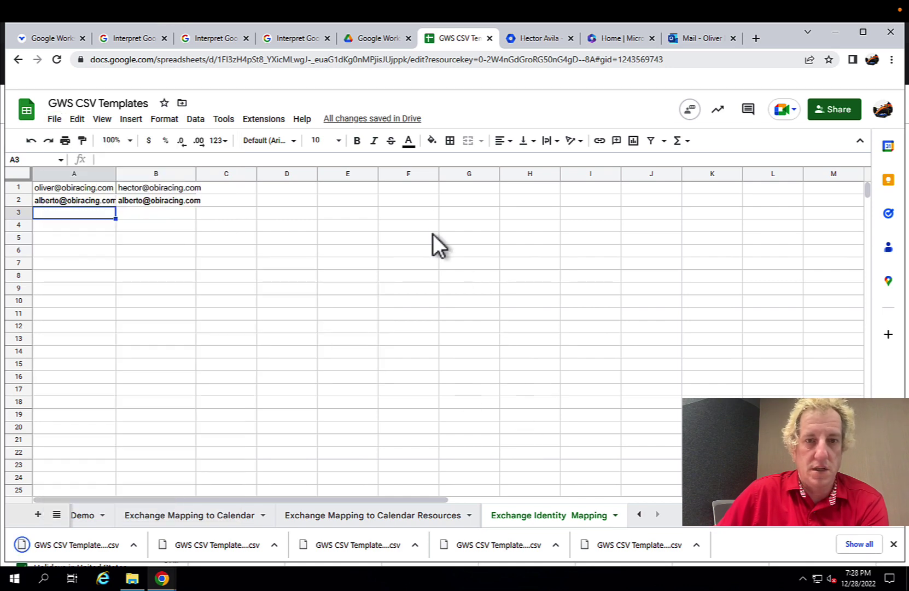
Attach Exchange Identity Mapping.csv to the new Identities mapping and create it
{"action": "left_click", "coordinate": [64, 44]}
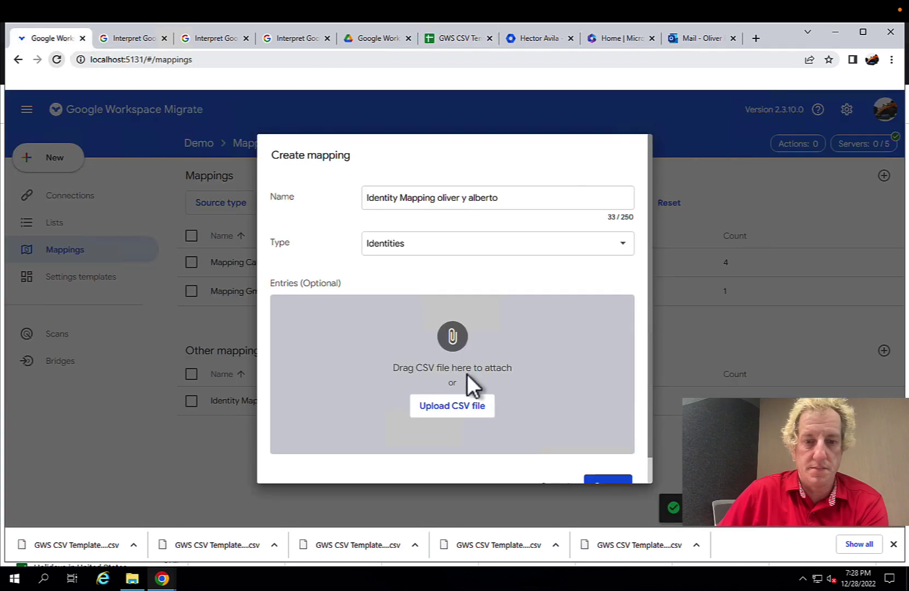
{"action": "left_click", "coordinate": [434, 410]}
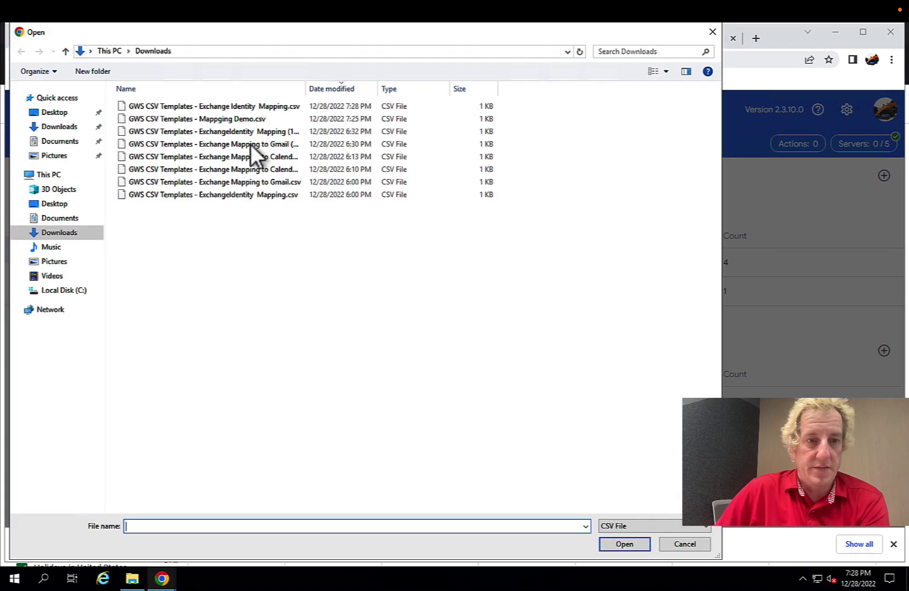
{"action": "left_click", "coordinate": [239, 104]}
{"action": "left_click", "coordinate": [631, 545]}
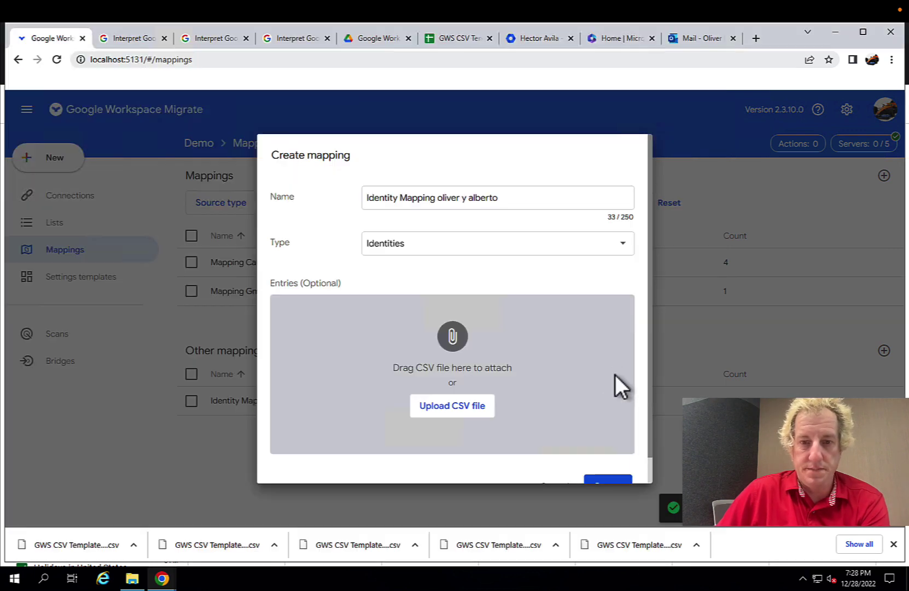
{"action": "scroll", "coordinate": [536, 383], "scroll_direction": "down", "scroll_amount": 1}
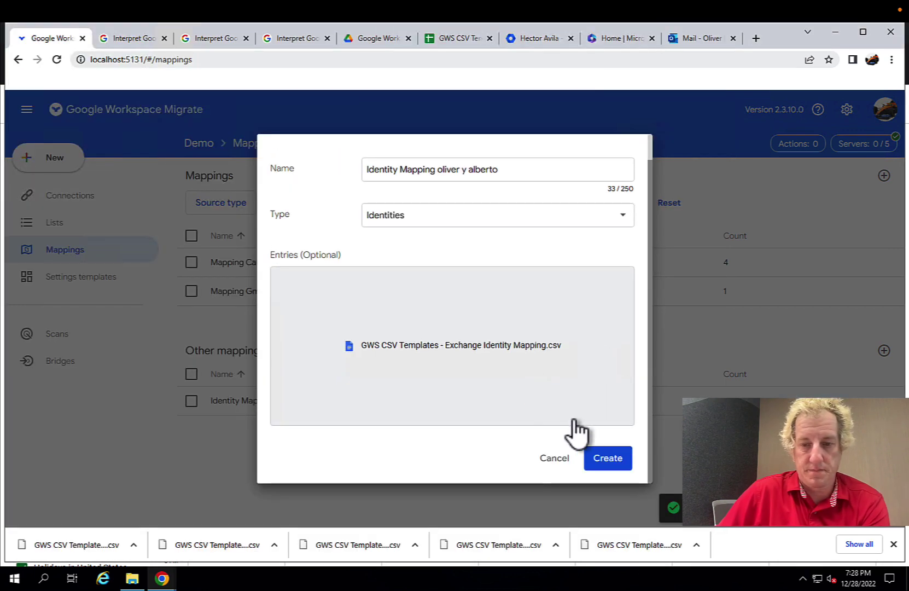
{"action": "left_click", "coordinate": [608, 465]}
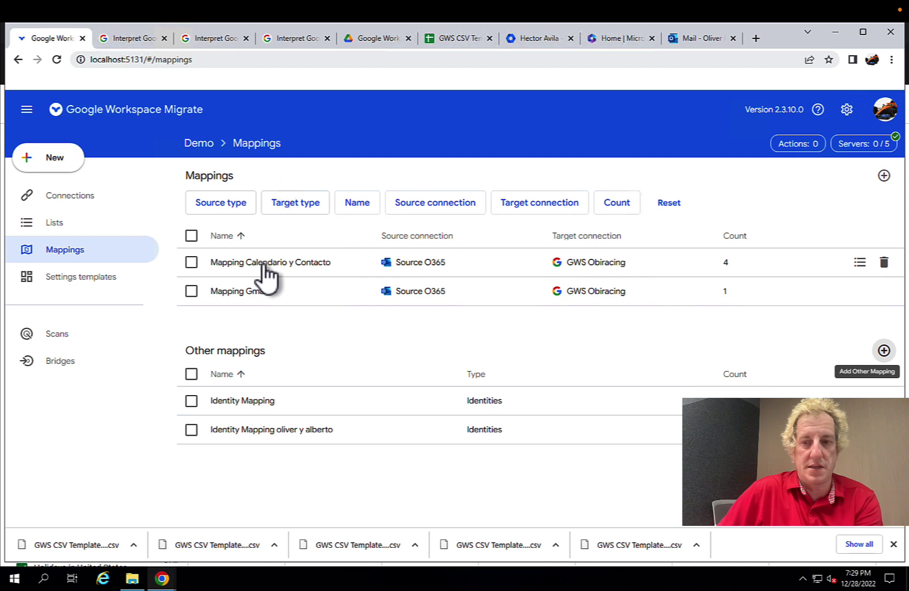
Check the Mapping Calendario y Contacto entries, then view the Bridges list with the completed mail bridge
{"action": "left_click", "coordinate": [862, 263]}
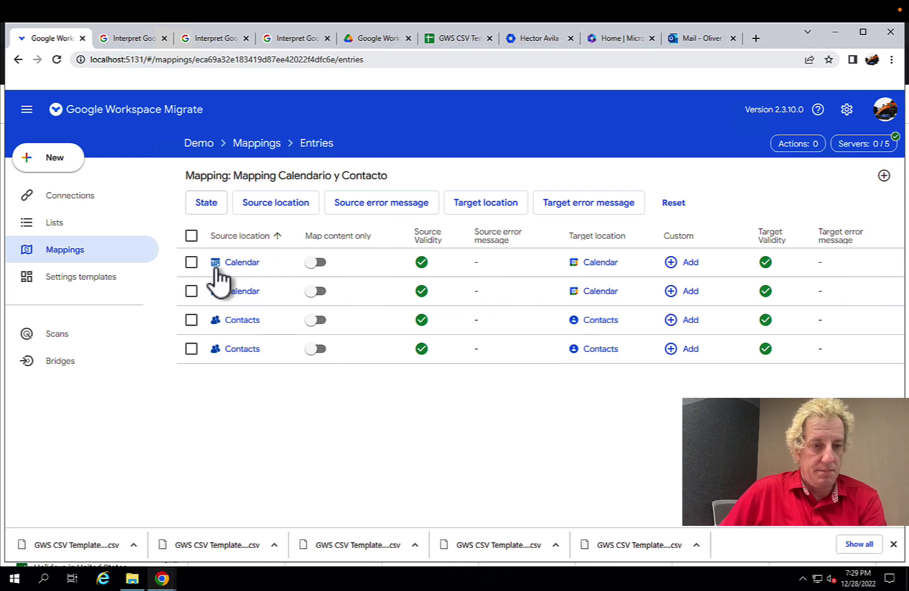
{"action": "left_click", "coordinate": [48, 363]}
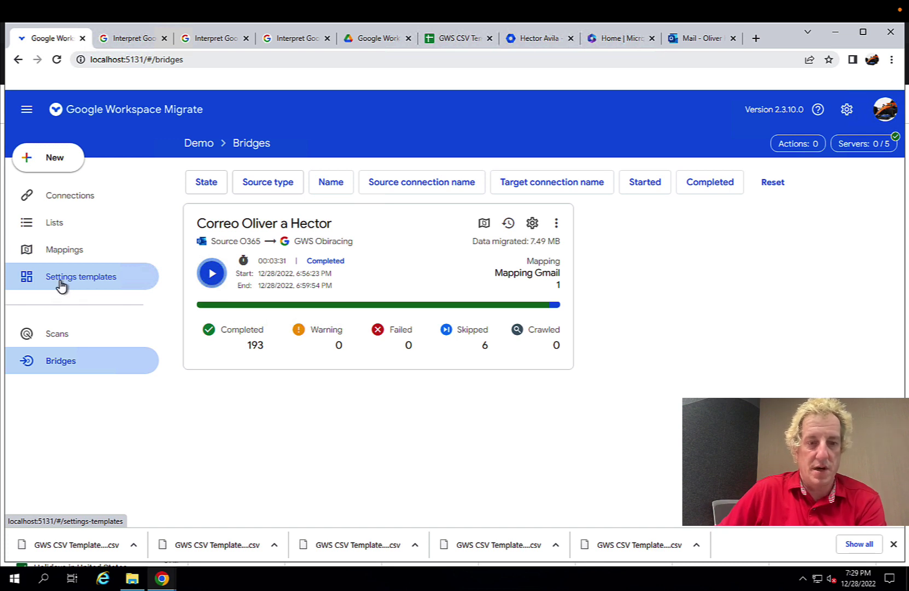
Start a new bridge named Solo Calendario y Contactos from Source O365 to GWS Obiracing
{"action": "left_click", "coordinate": [65, 166]}
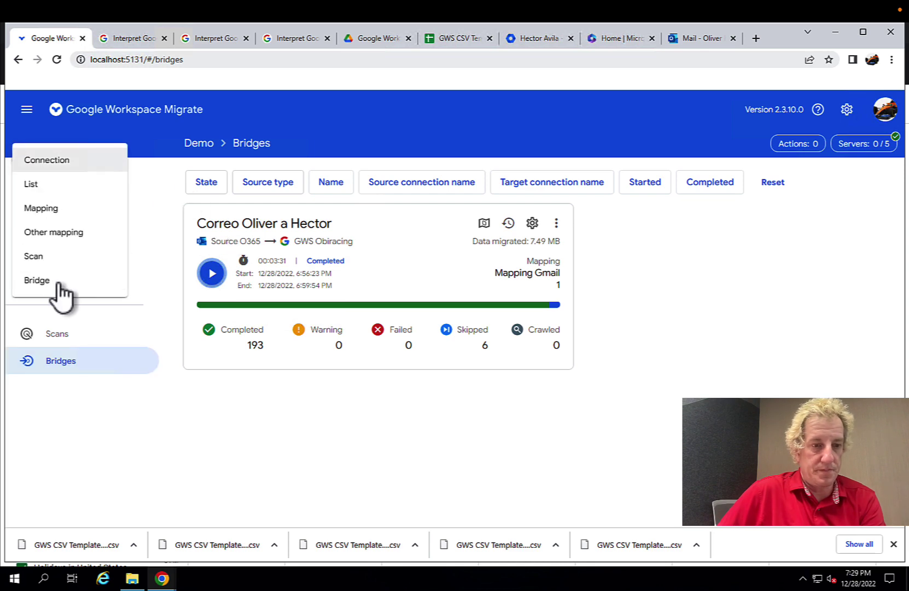
{"action": "left_click", "coordinate": [56, 282]}
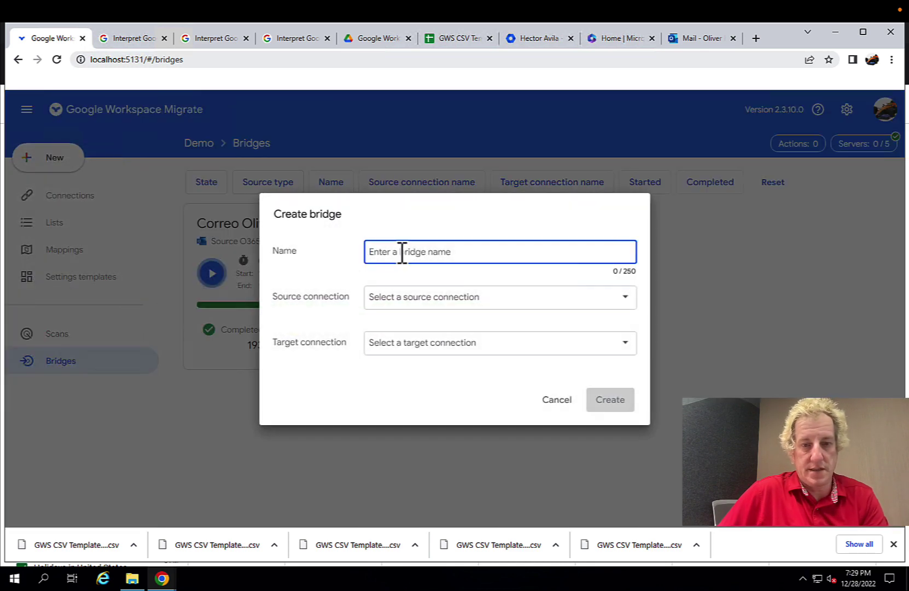
{"action": "left_click", "coordinate": [400, 251]}
{"action": "type", "text": "Solo Calendario y Contactos"}
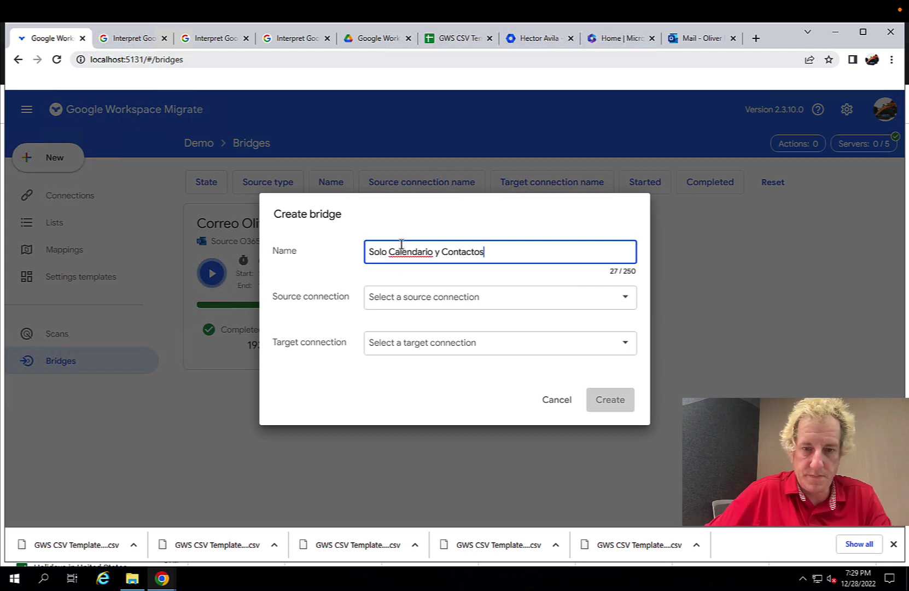
{"action": "left_click", "coordinate": [426, 296]}
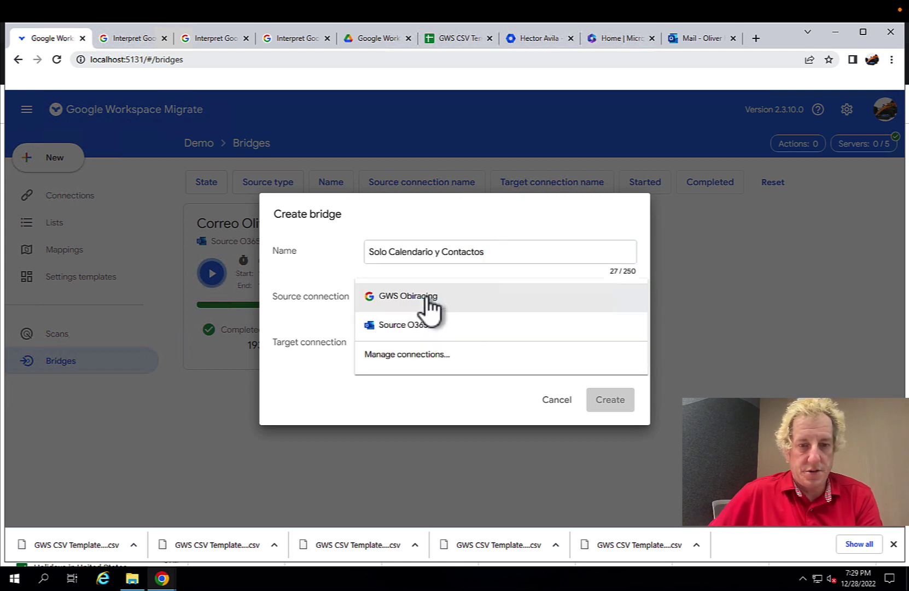
{"action": "left_click", "coordinate": [427, 325]}
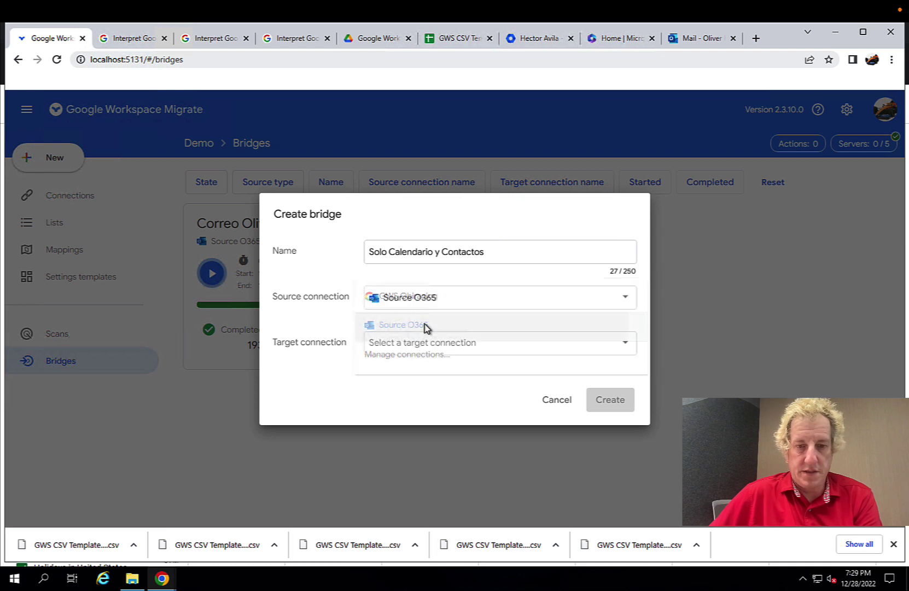
{"action": "left_click", "coordinate": [433, 345]}
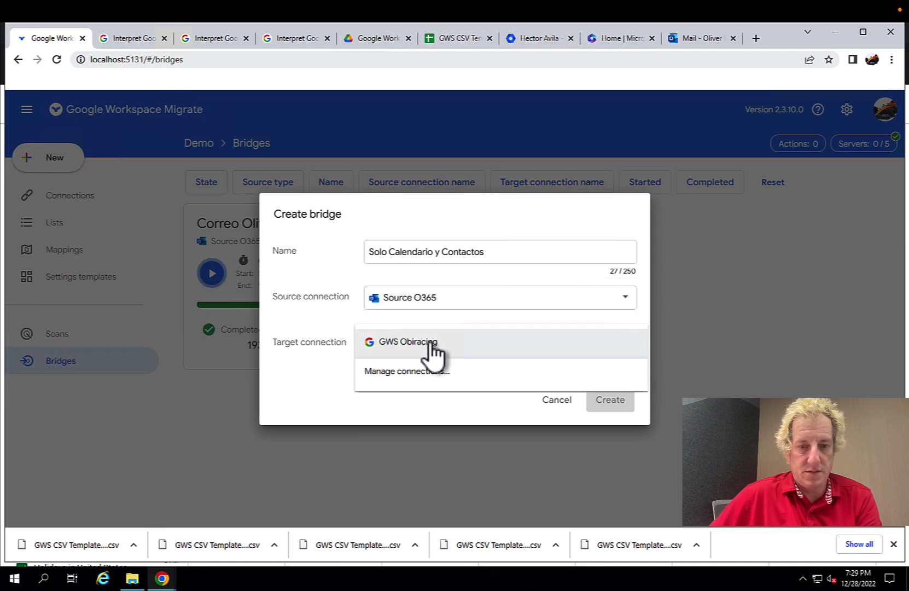
{"action": "left_click", "coordinate": [433, 352]}
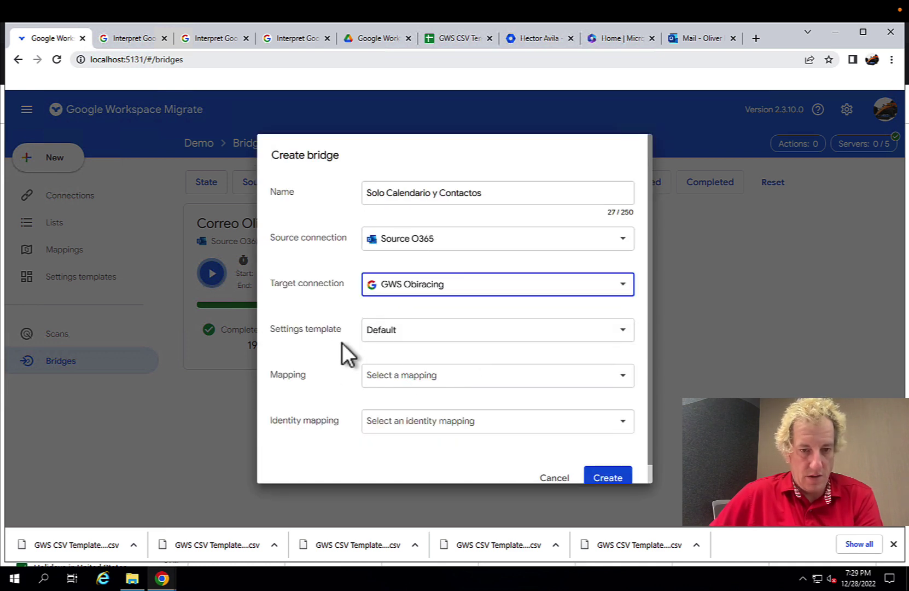
Assign Mapping Calendario y Contacto and the custom identity mapping, then create the bridge
{"action": "left_click", "coordinate": [480, 376]}
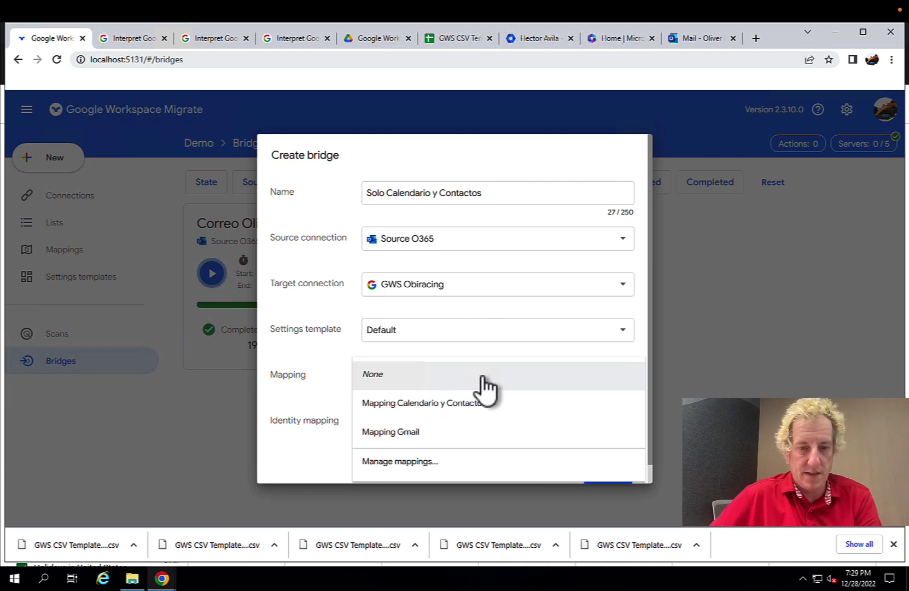
{"action": "left_click", "coordinate": [504, 407]}
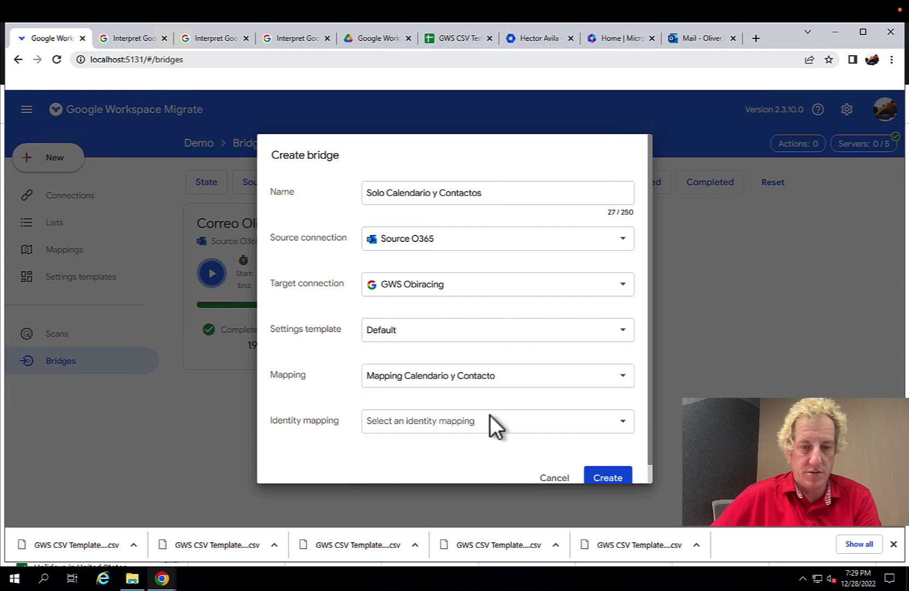
{"action": "left_click", "coordinate": [484, 426]}
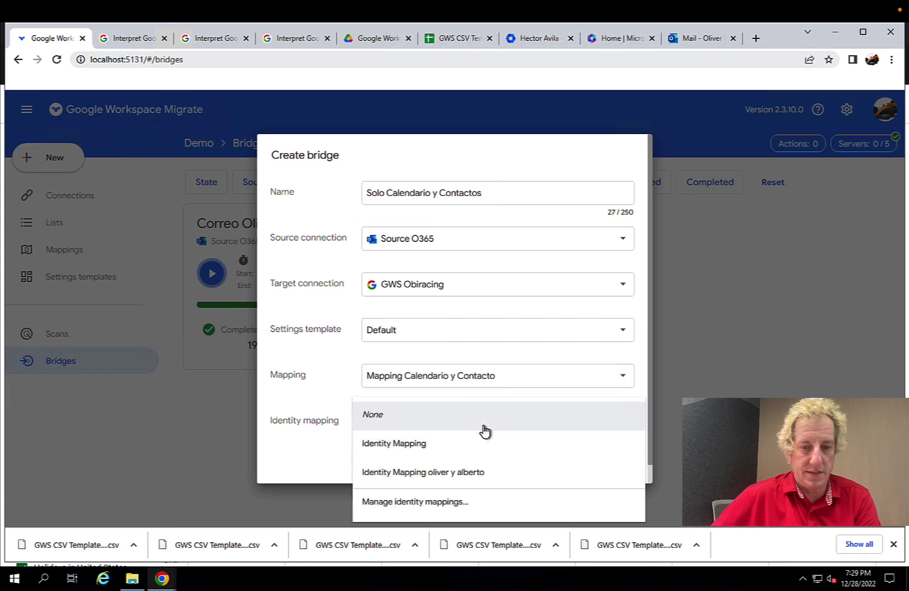
{"action": "left_click", "coordinate": [472, 478]}
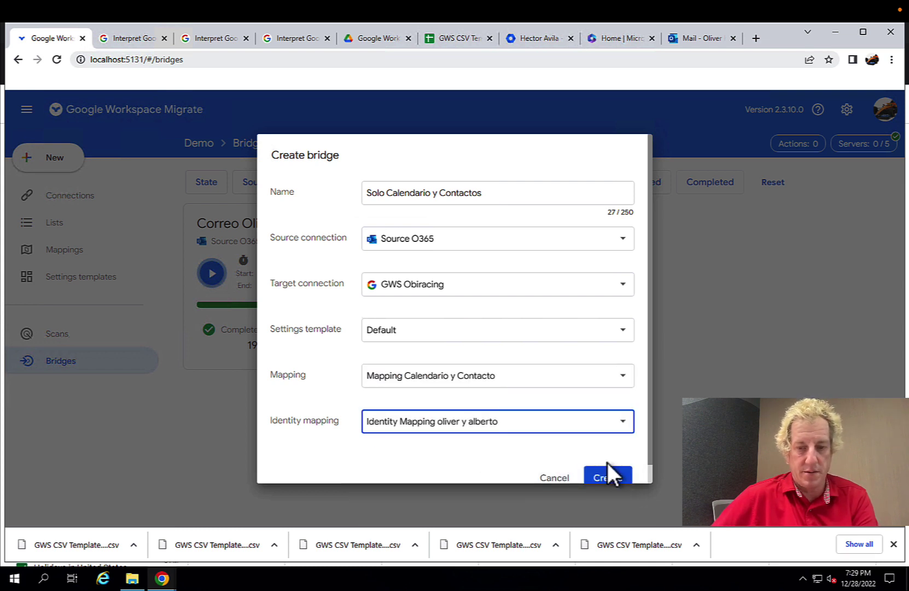
{"action": "left_click", "coordinate": [612, 479]}
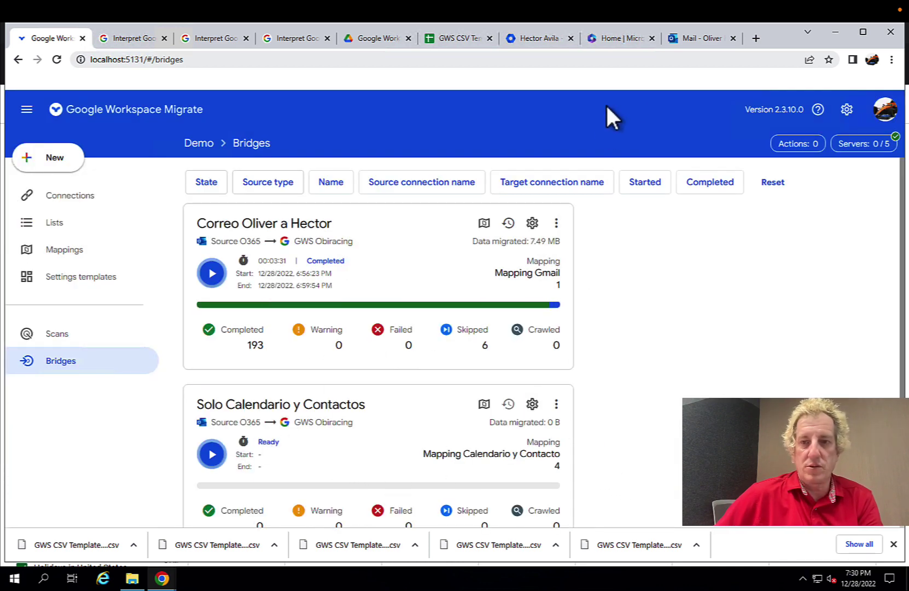
{"action": "left_click", "coordinate": [694, 37]}
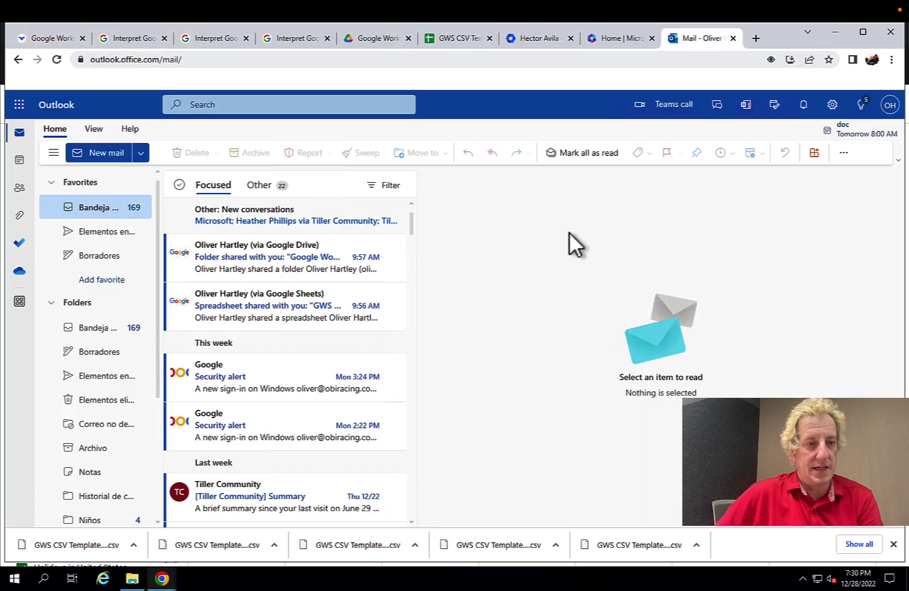
{"action": "left_click", "coordinate": [19, 190]}
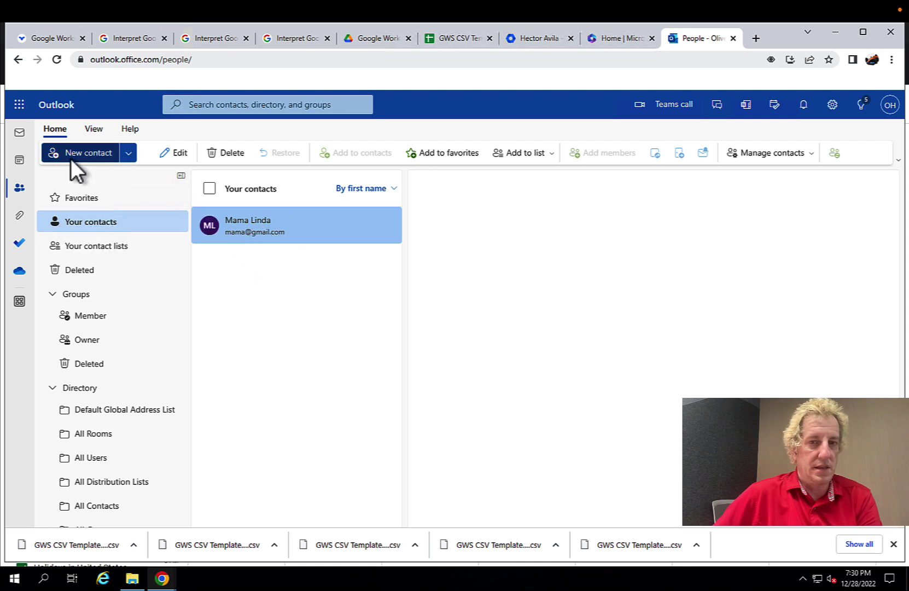
{"action": "left_click", "coordinate": [43, 38]}
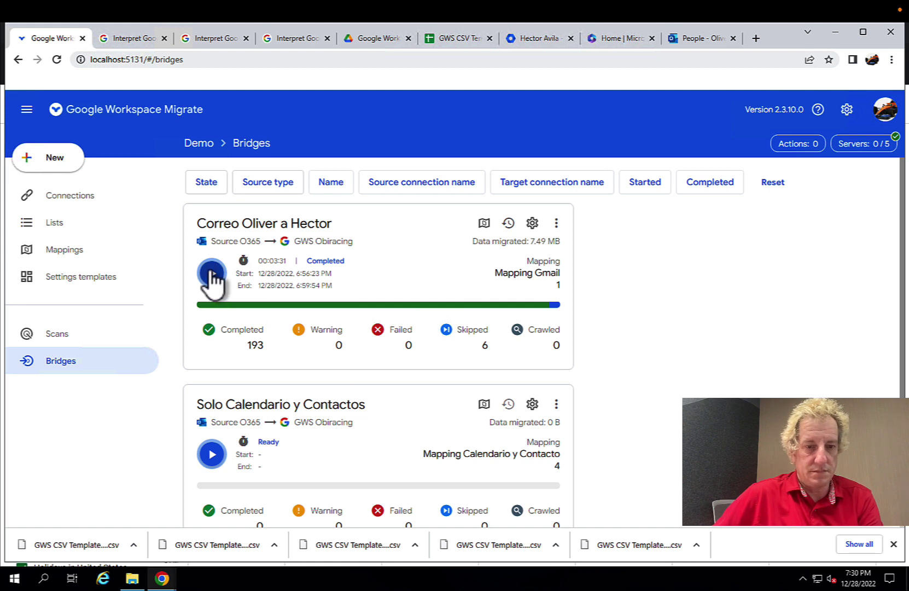
Run the Solo Calendario y Contactos bridge and confirm the run
{"action": "scroll", "coordinate": [304, 294], "scroll_direction": "down", "scroll_amount": 1}
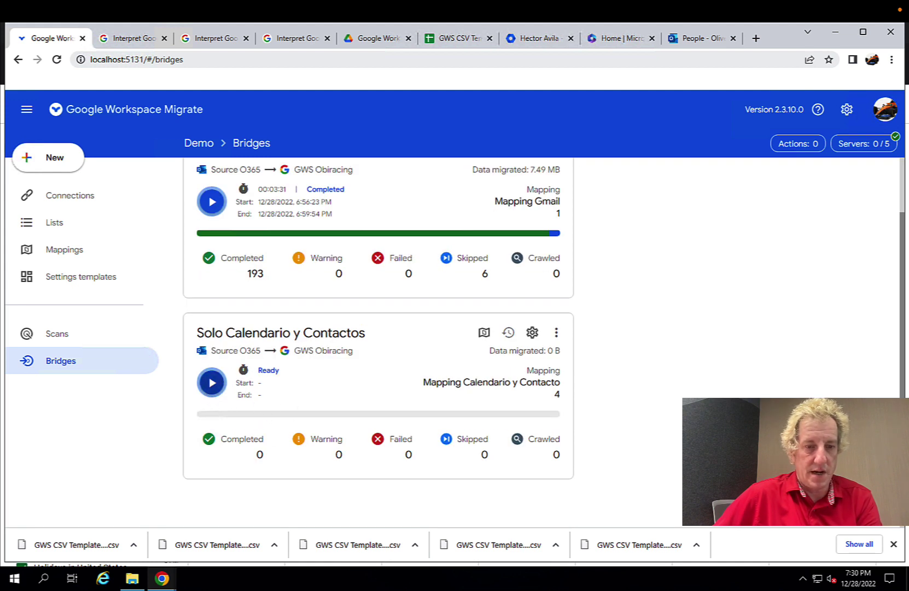
{"action": "left_click", "coordinate": [212, 383]}
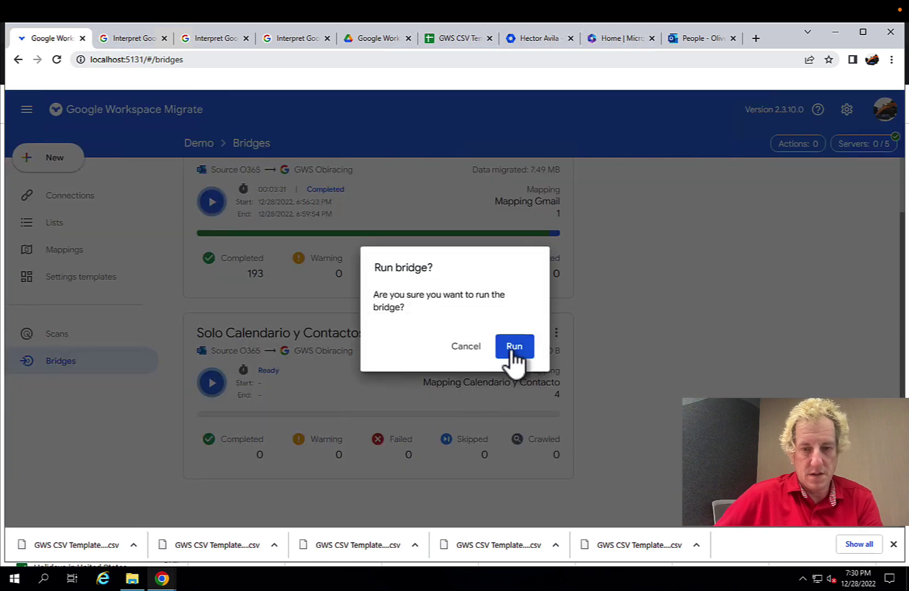
{"action": "left_click", "coordinate": [517, 346]}
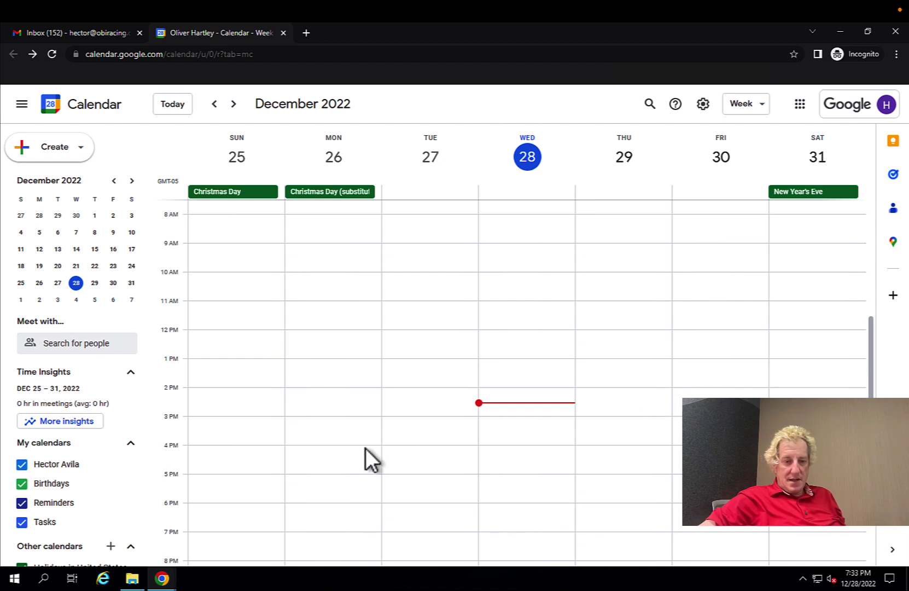
Check the bridge progress and compare the Outlook People and Calendar views
{"action": "left_click", "coordinate": [163, 580]}
{"action": "left_click", "coordinate": [97, 526]}
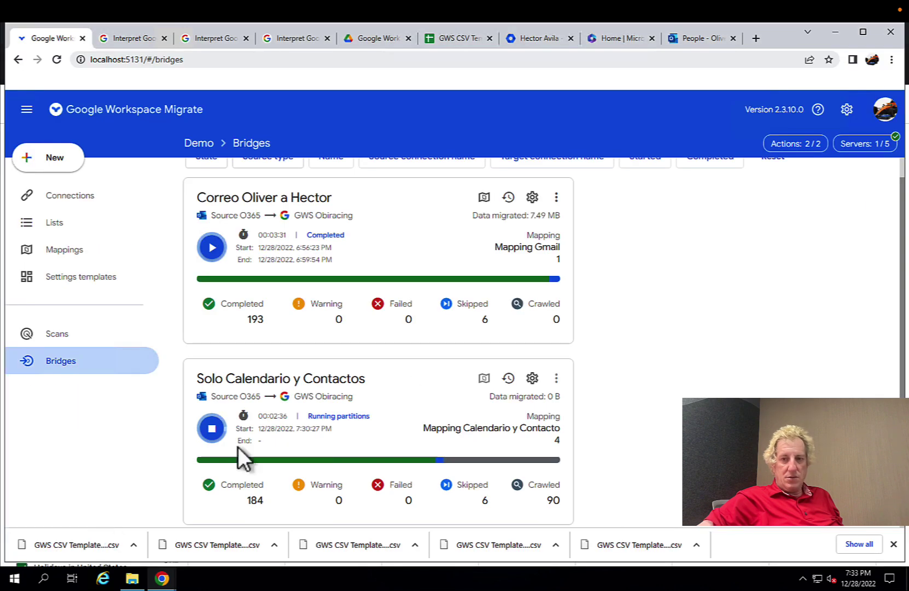
{"action": "left_click", "coordinate": [683, 40]}
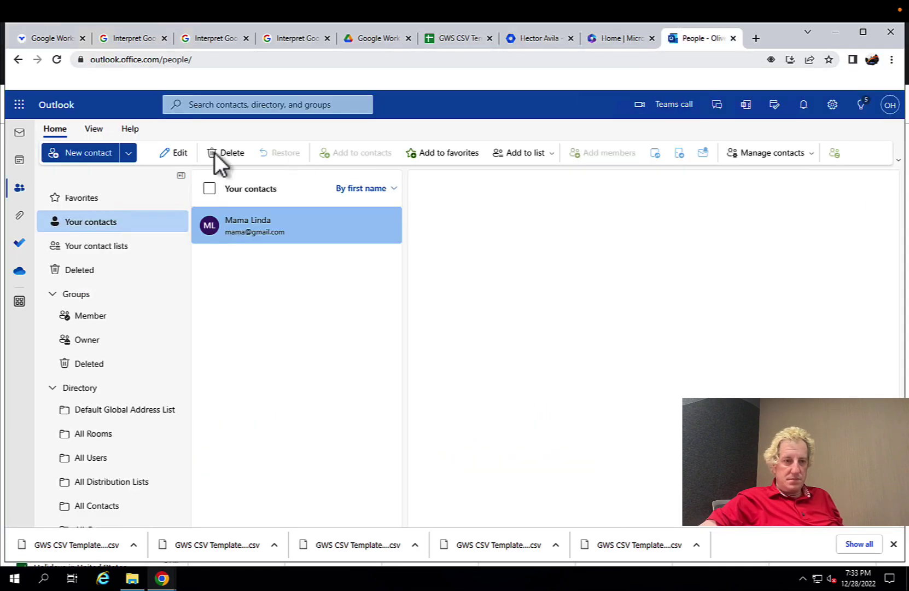
{"action": "left_click", "coordinate": [20, 161]}
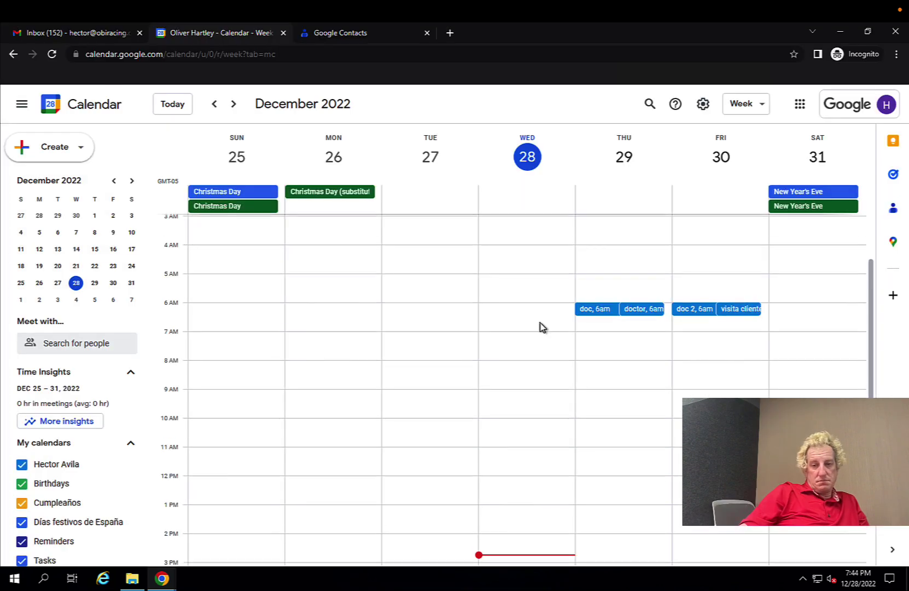
{"action": "scroll", "coordinate": [541, 326], "scroll_direction": "up", "scroll_amount": 1}
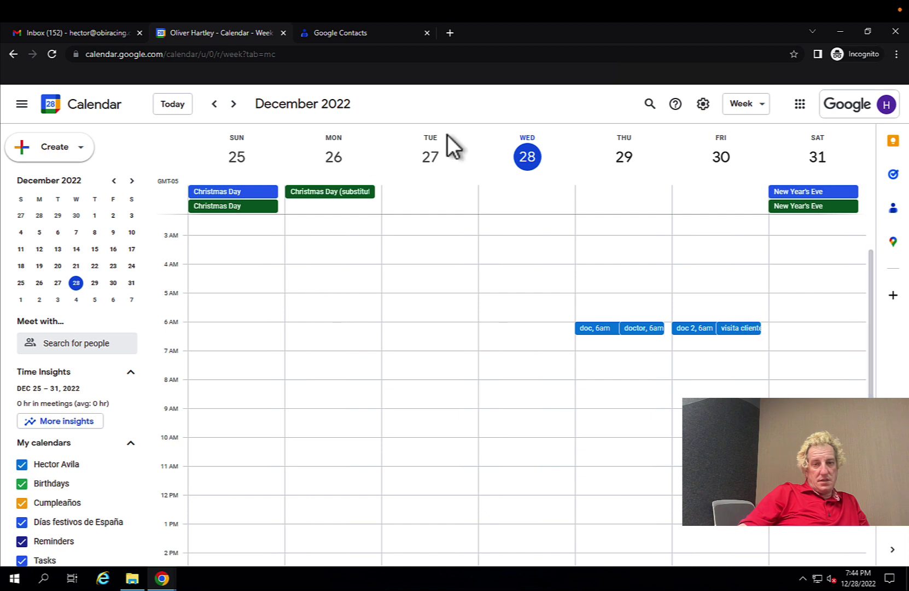
Bring up Google Contacts to confirm the migrated contact appears
{"action": "left_click", "coordinate": [364, 37]}
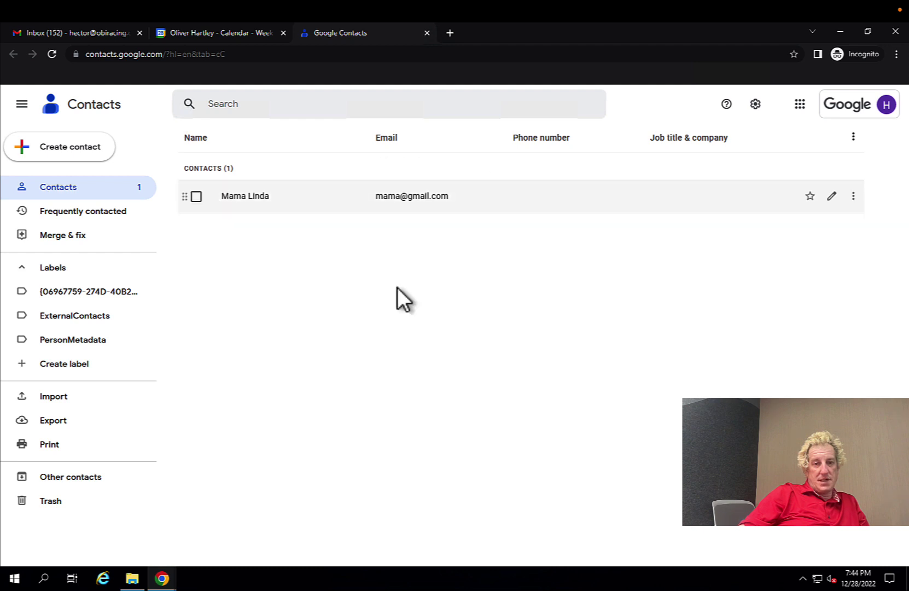
{"action": "mouse_move", "coordinate": [646, 8]}
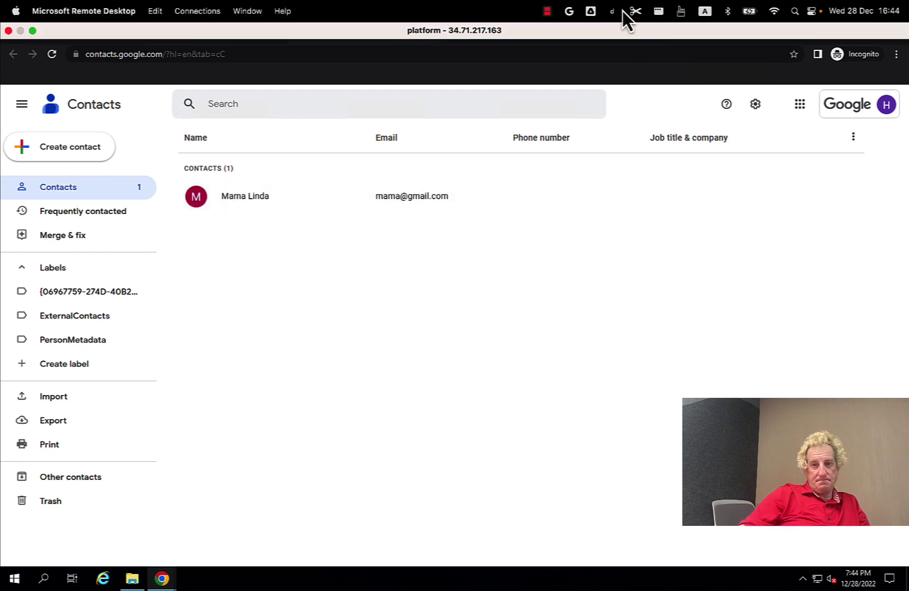
{"action": "left_click", "coordinate": [547, 11]}
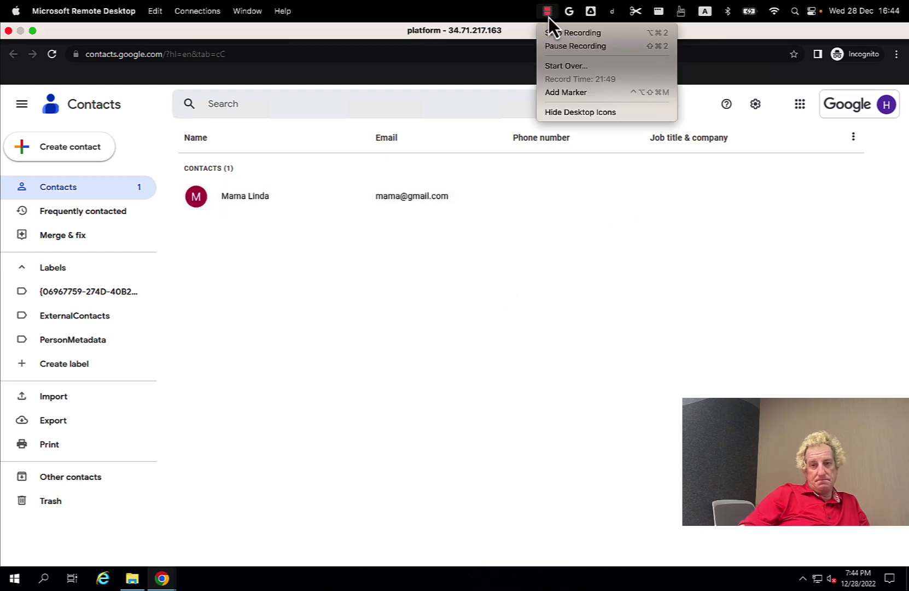